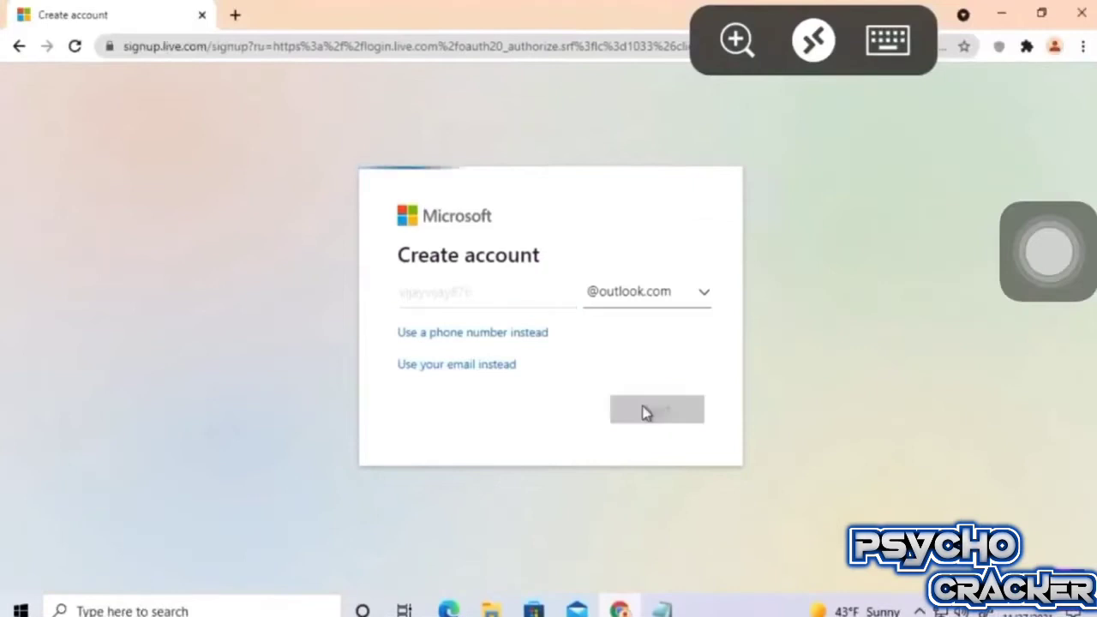
Enter the chosen username for the new outlook.com address and continue.
left_click(888, 38)
type("va")
left_click(889, 40)
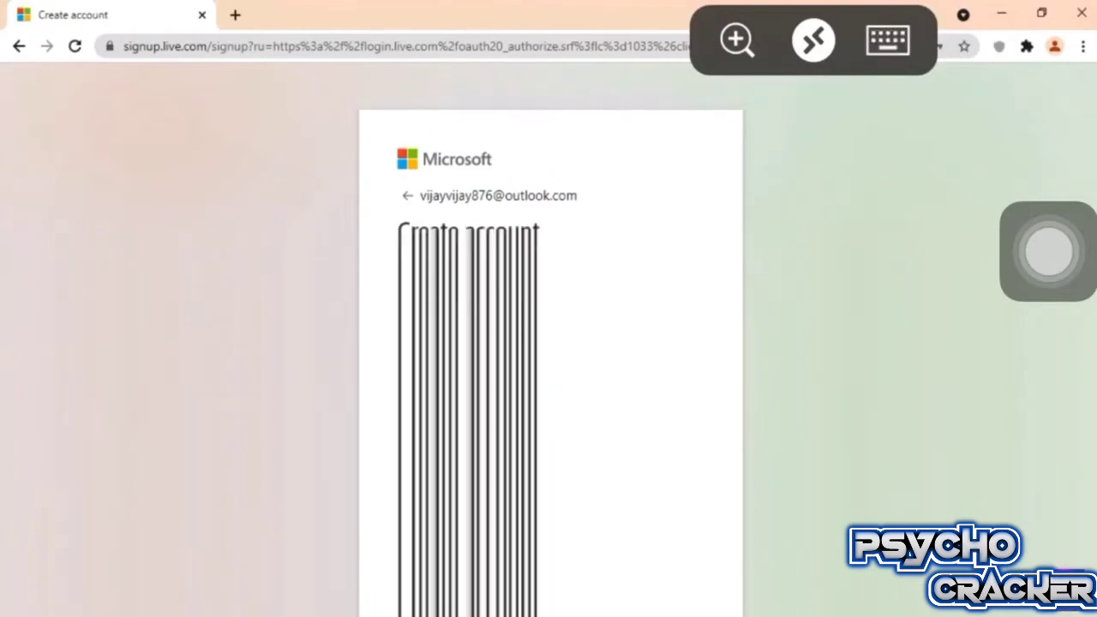
Set the birth month to June and the day to 7, then move to the birth year.
left_click(448, 418)
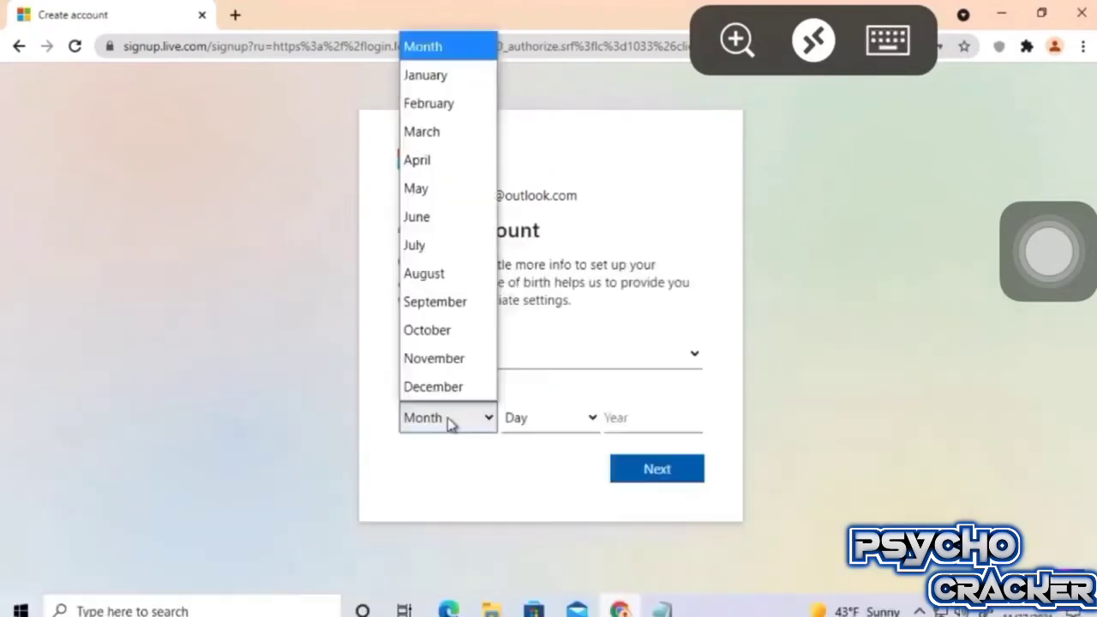
left_click(451, 221)
left_click(538, 420)
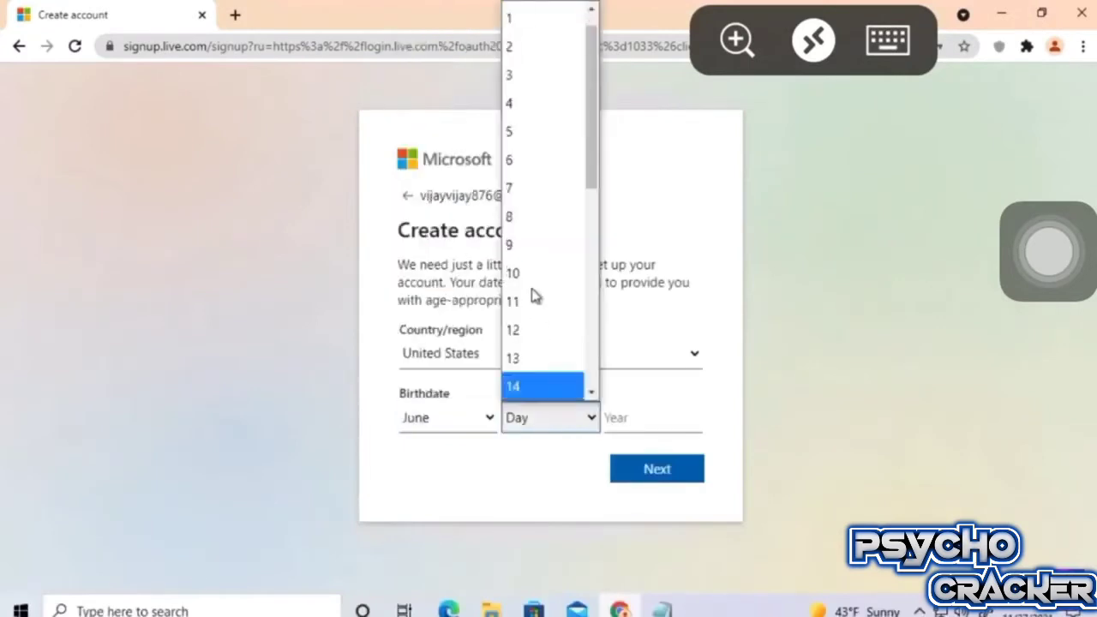
left_click(529, 196)
left_click(625, 421)
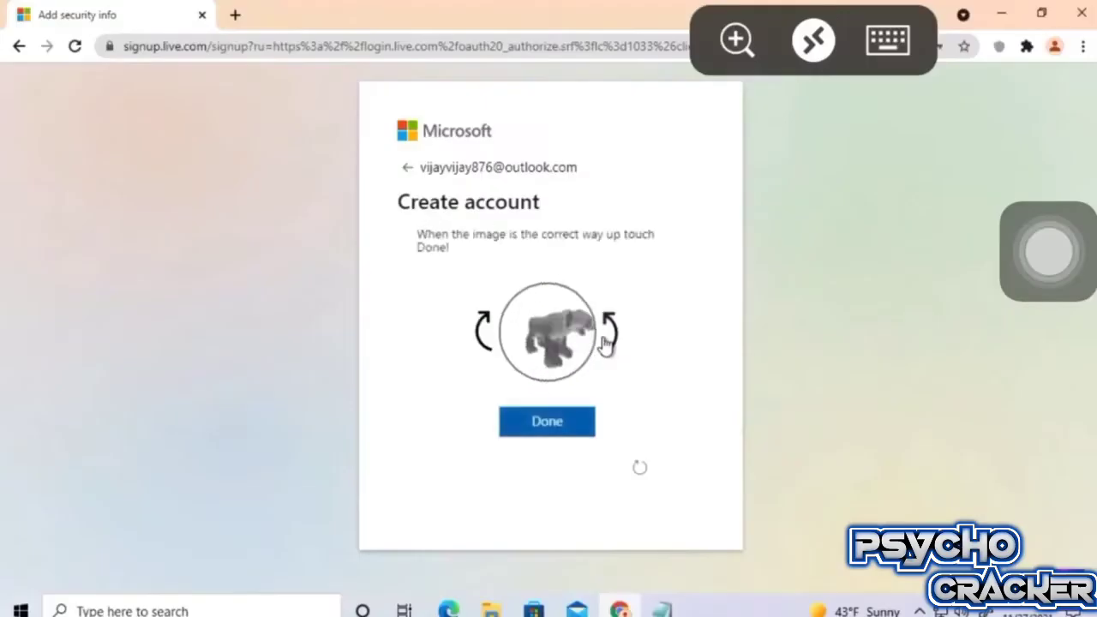
Rotate each image in the first puzzle round upright and confirm it.
left_click(544, 421)
left_click(611, 339)
left_click(487, 335)
left_click(569, 429)
left_click(608, 339)
left_click(609, 339)
left_click(532, 427)
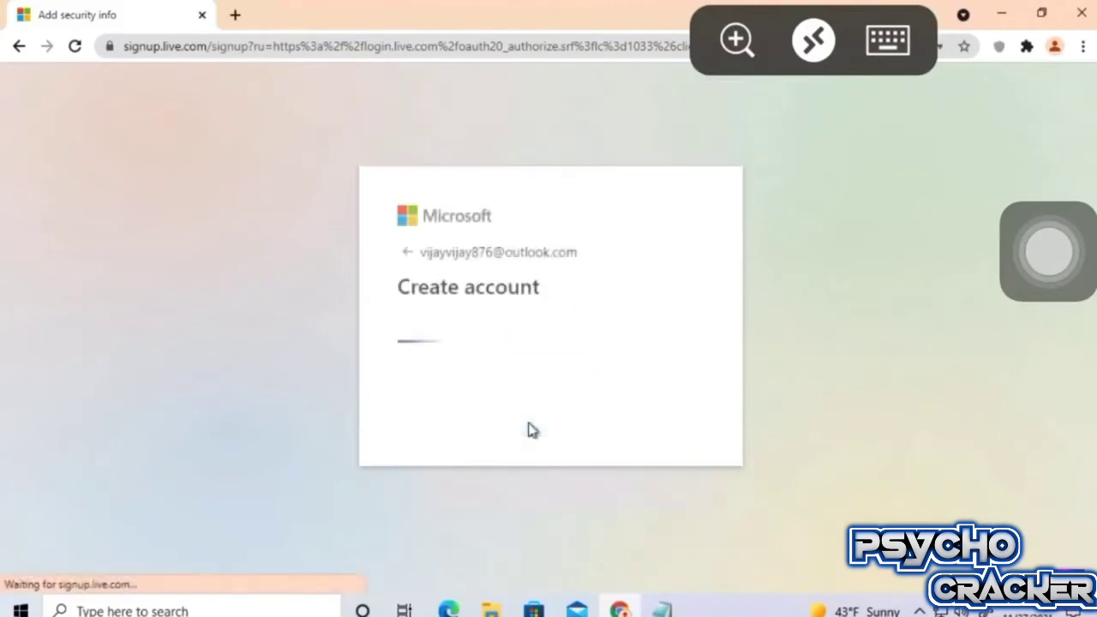
Solve the next puzzle round by rotating each image upright and confirming it.
left_click(529, 427)
left_click(484, 336)
left_click(541, 422)
left_click(612, 348)
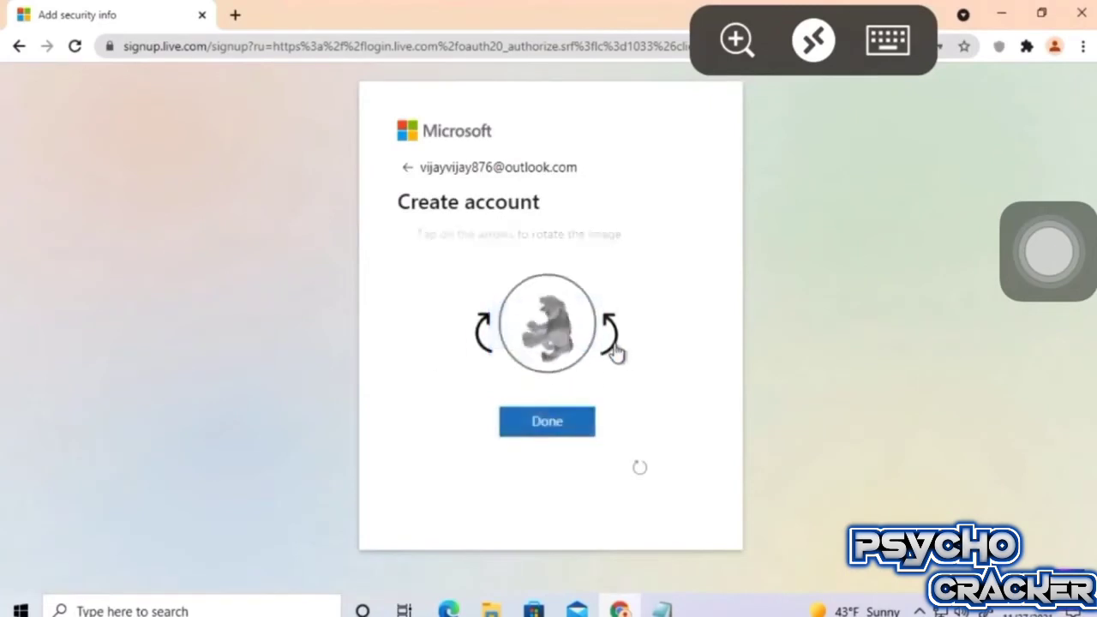
left_click(564, 424)
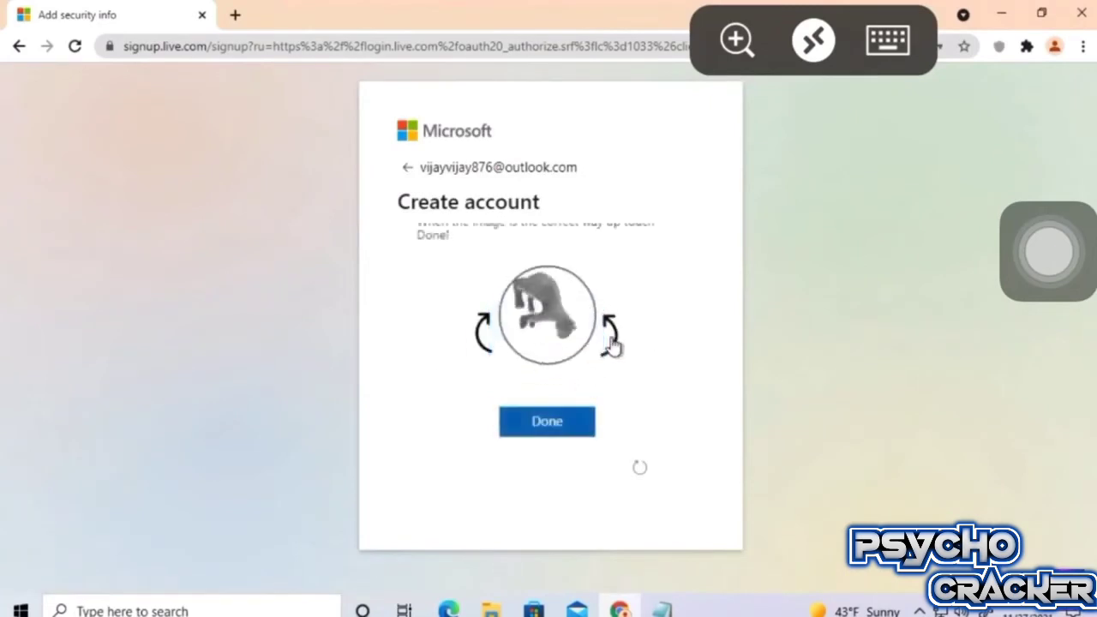
left_click(612, 345)
left_click(612, 344)
left_click(544, 423)
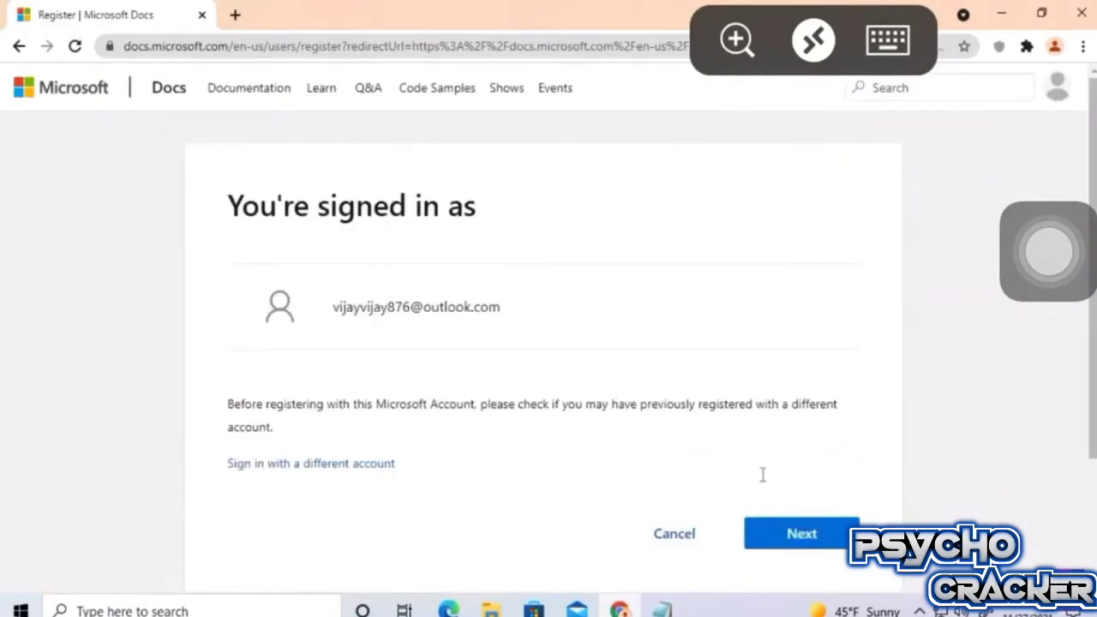
Continue as the signed-in account and enter a display name for the profile.
left_click(803, 535)
left_click(639, 465)
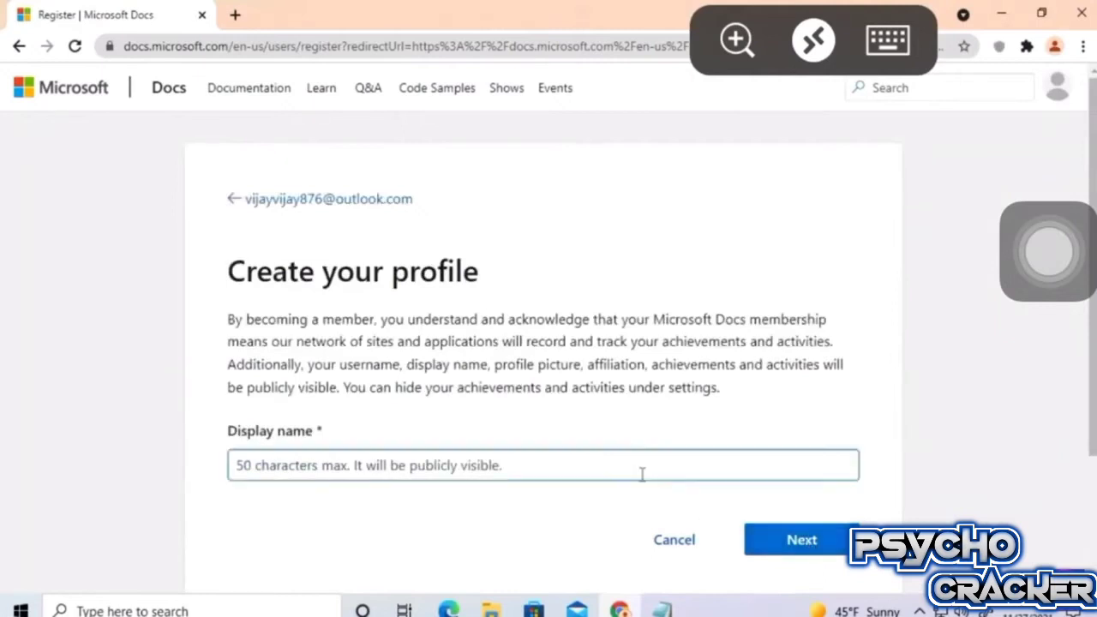
type("vijay")
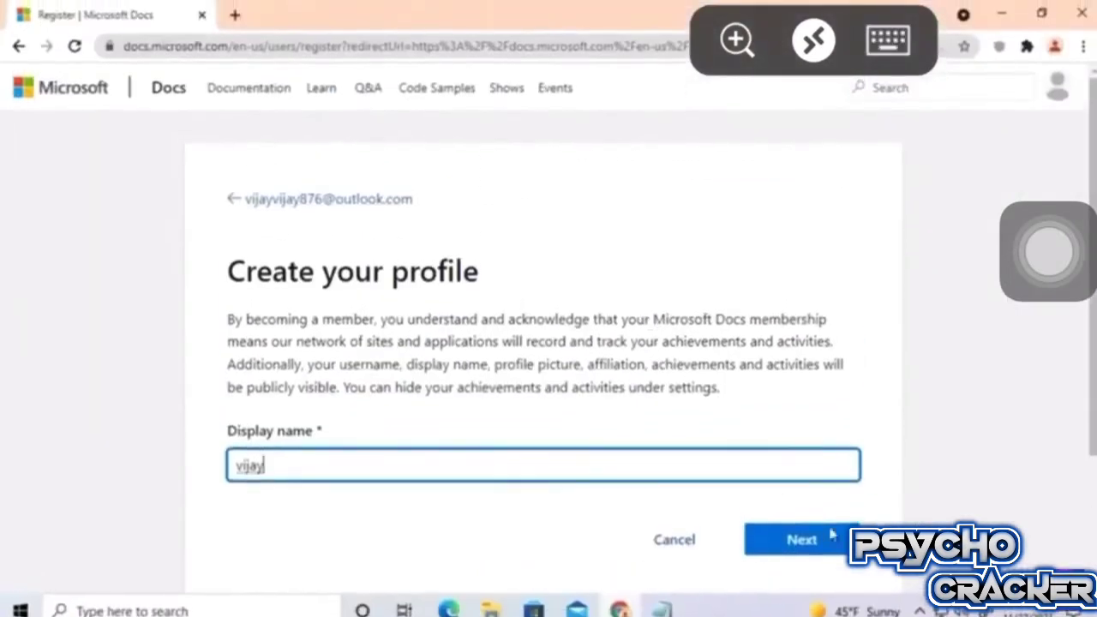
left_click(789, 536)
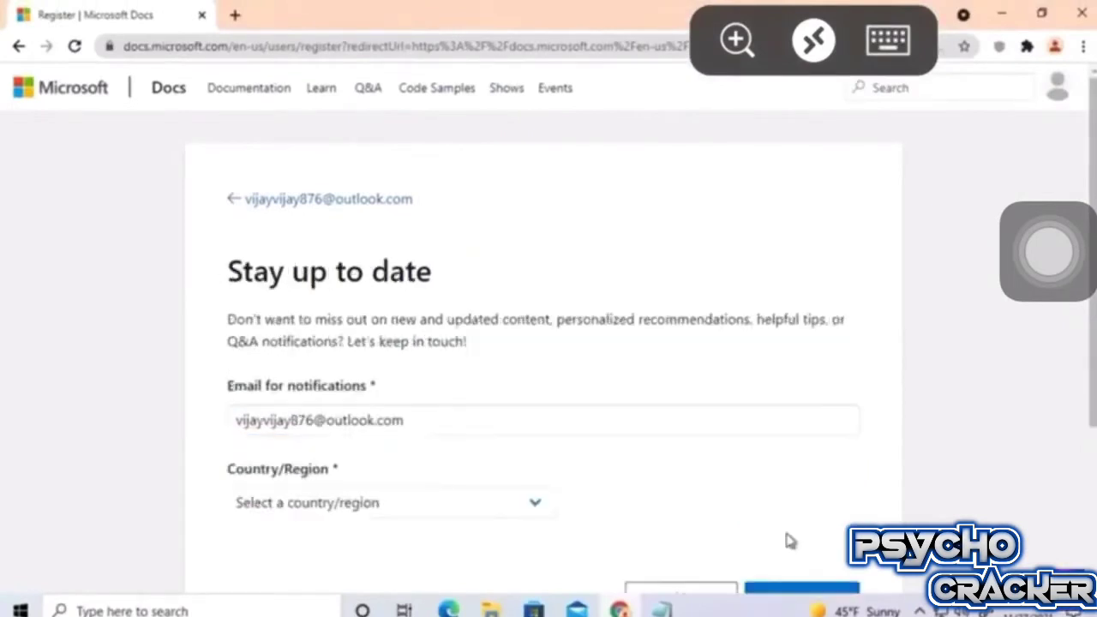
Choose United States as the country and save the notification settings.
left_click(523, 512)
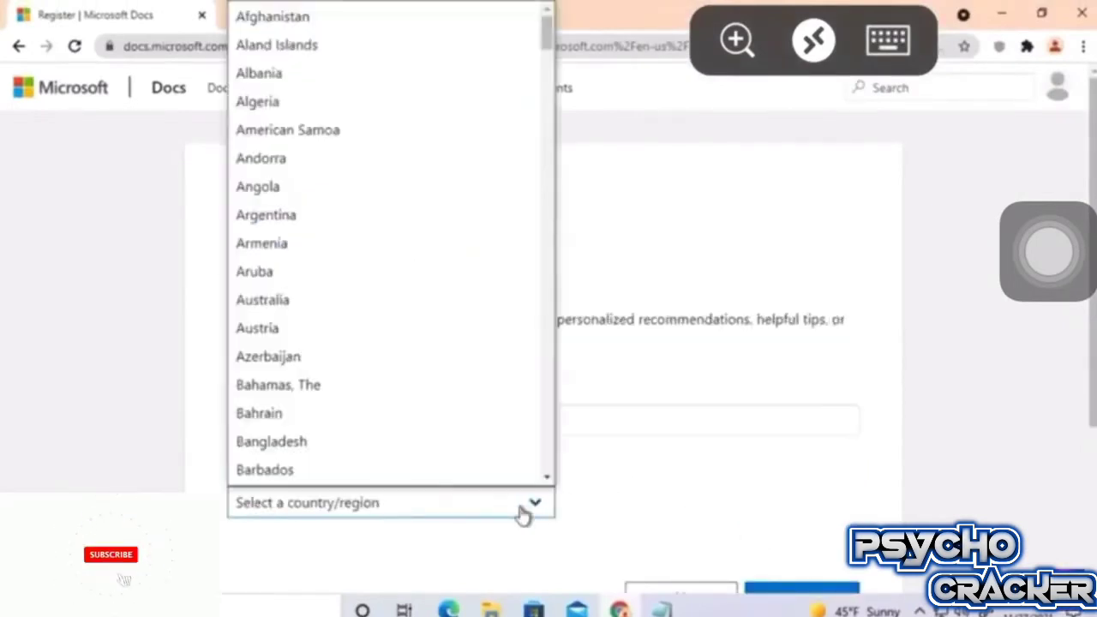
scroll(467, 360, "down", 15)
scroll(467, 258, "down", 20)
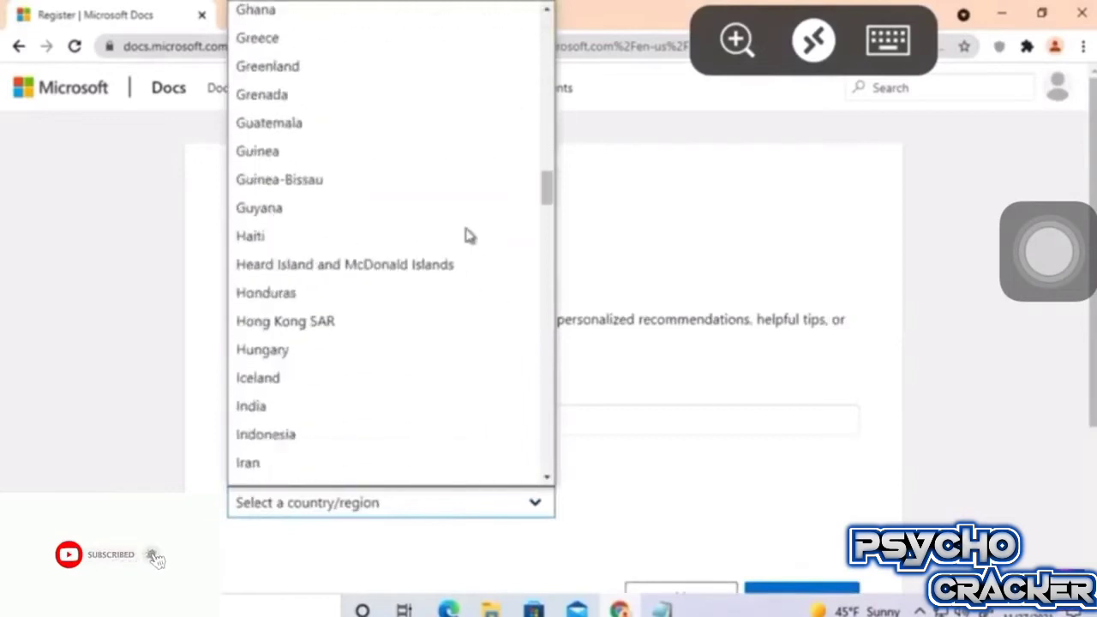
scroll(467, 236, "down", 6)
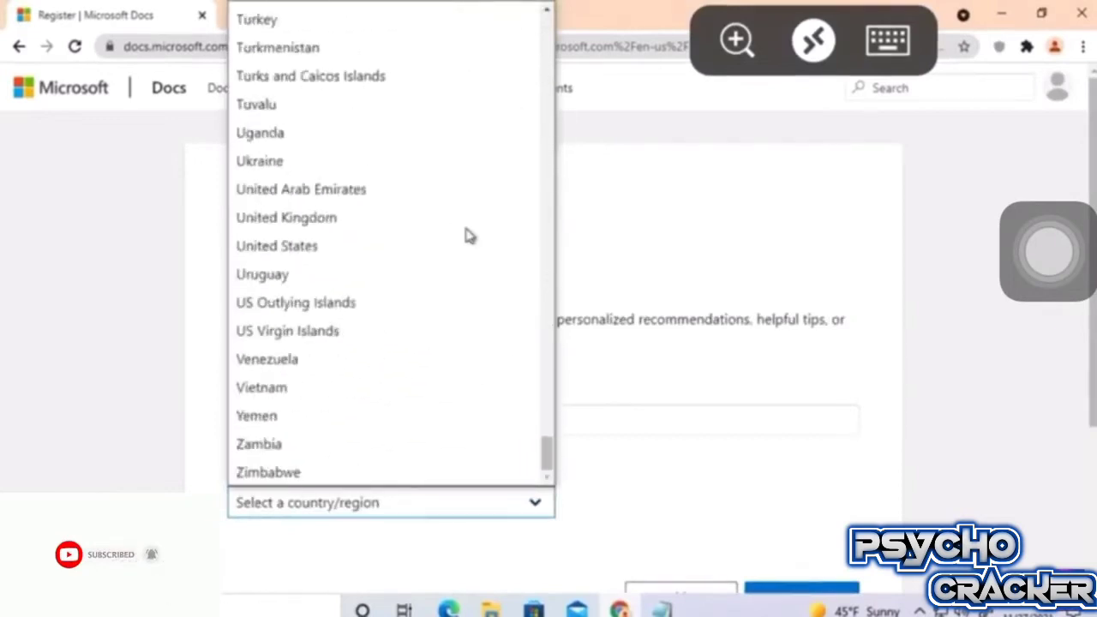
left_click(326, 247)
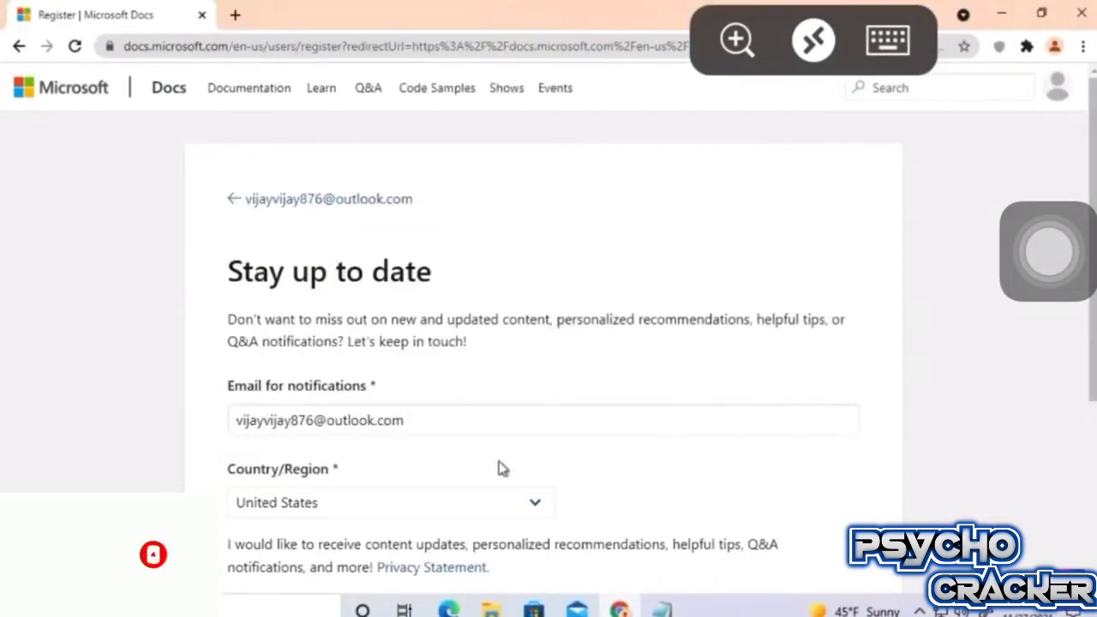
scroll(541, 434, "down", 3)
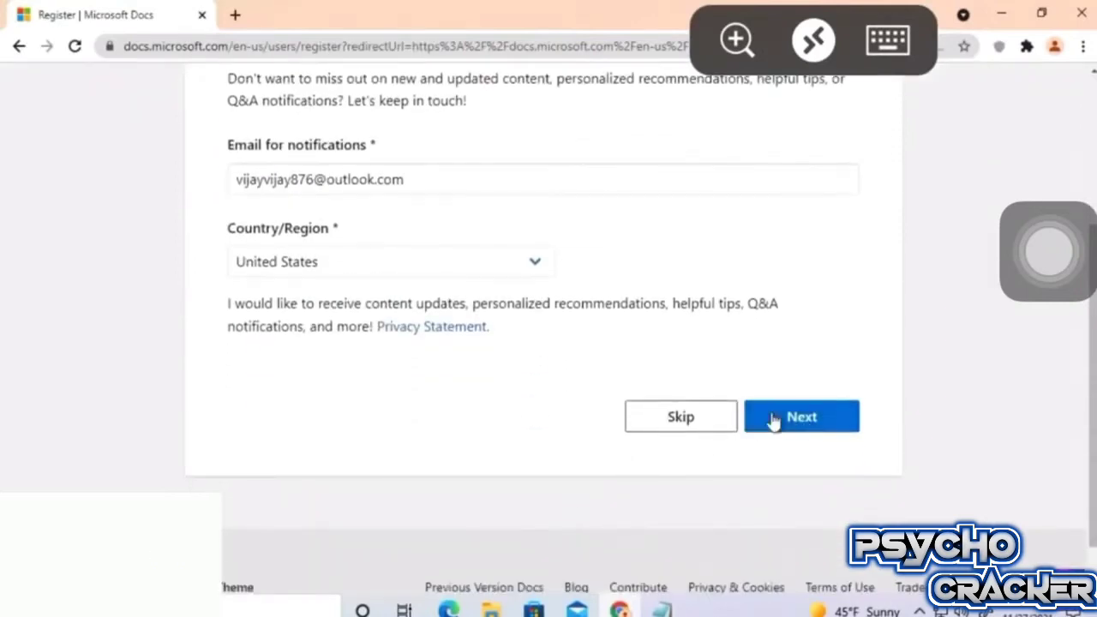
left_click(799, 419)
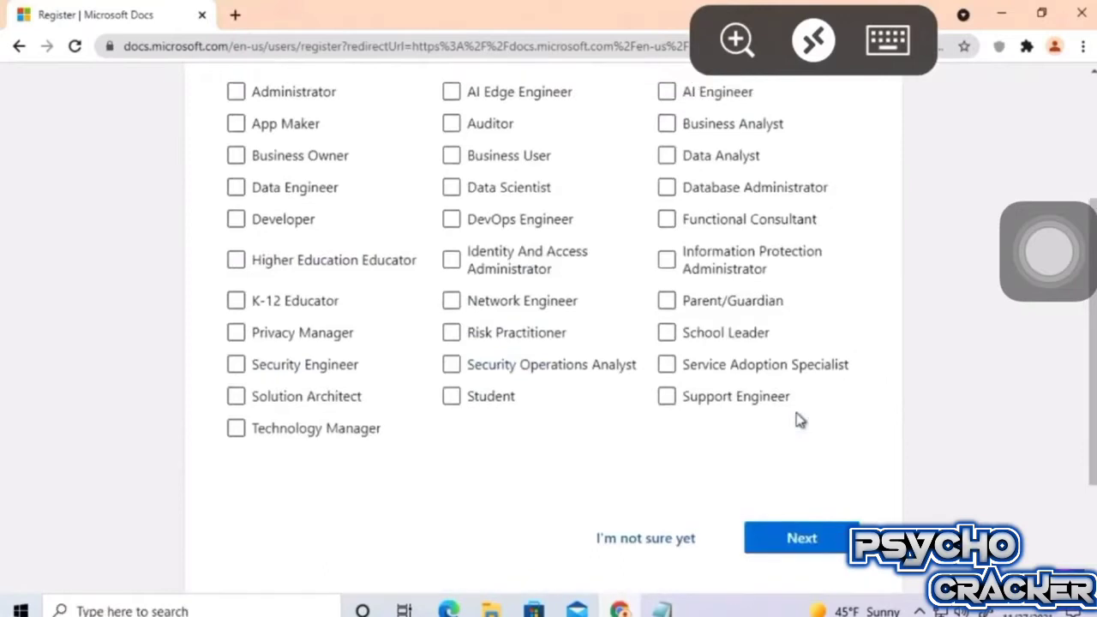
Confirm the Administrator role and Beginner experience level pages.
scroll(206, 141, "up", 1)
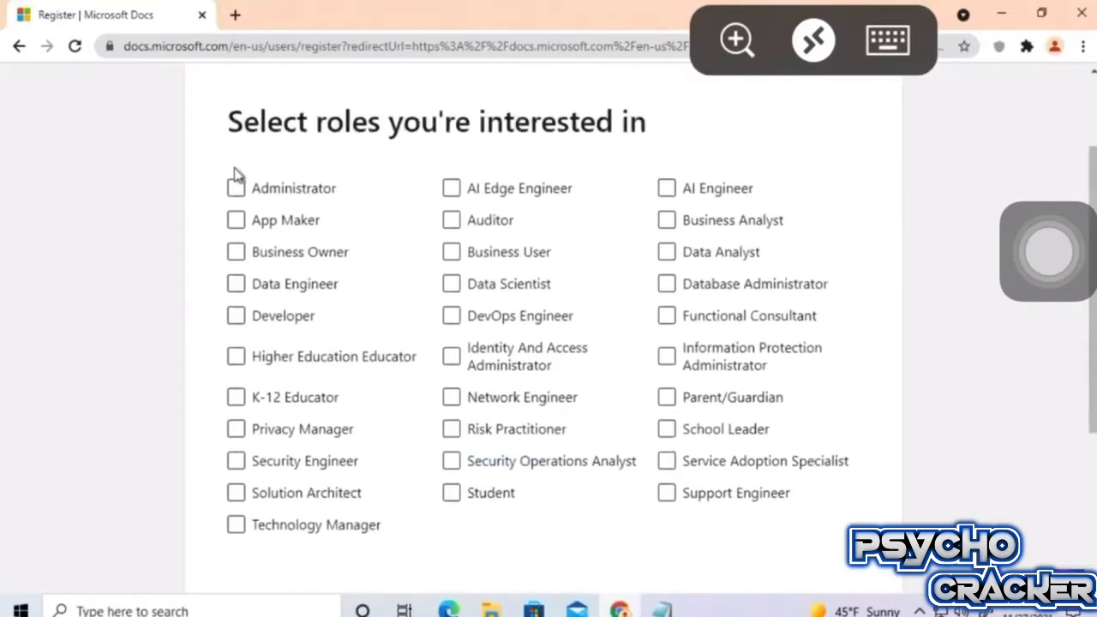
scroll(239, 193, "down", 3)
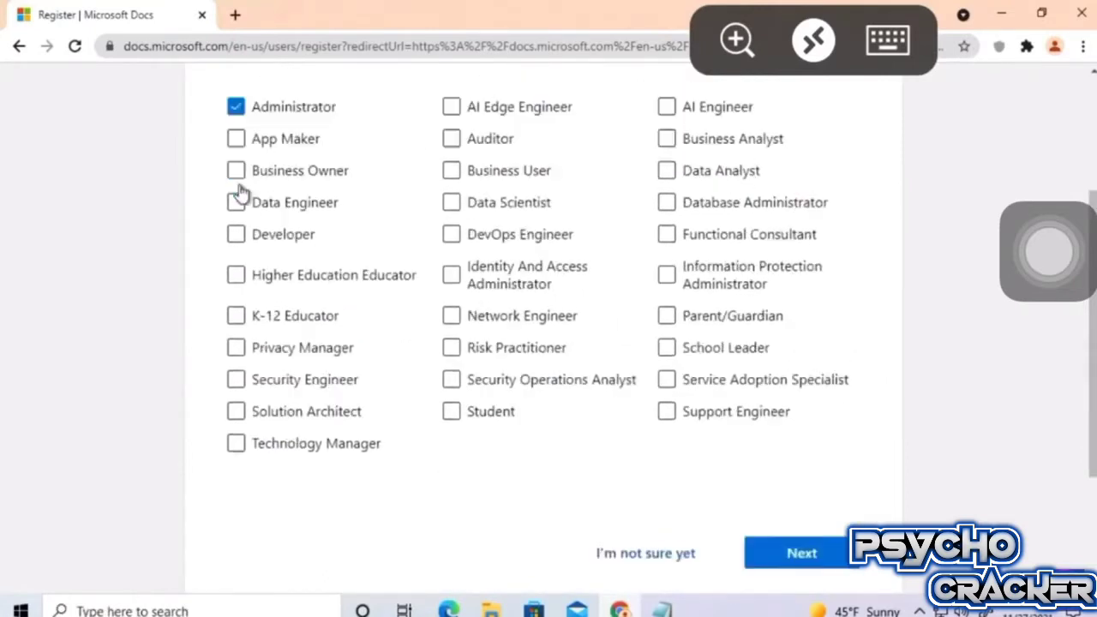
left_click(819, 382)
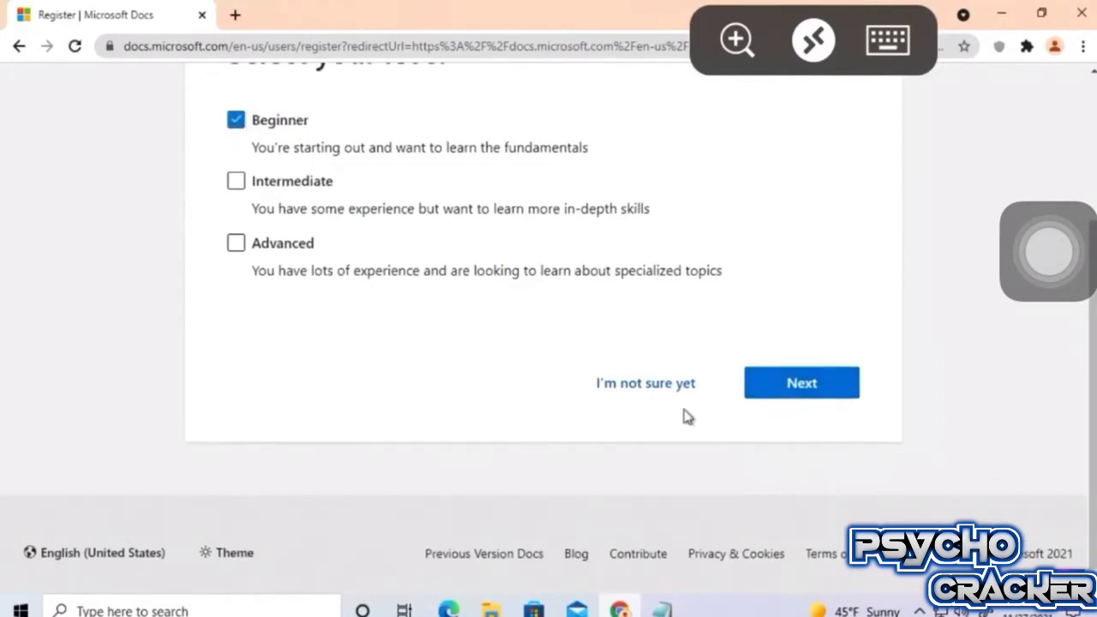
left_click(792, 401)
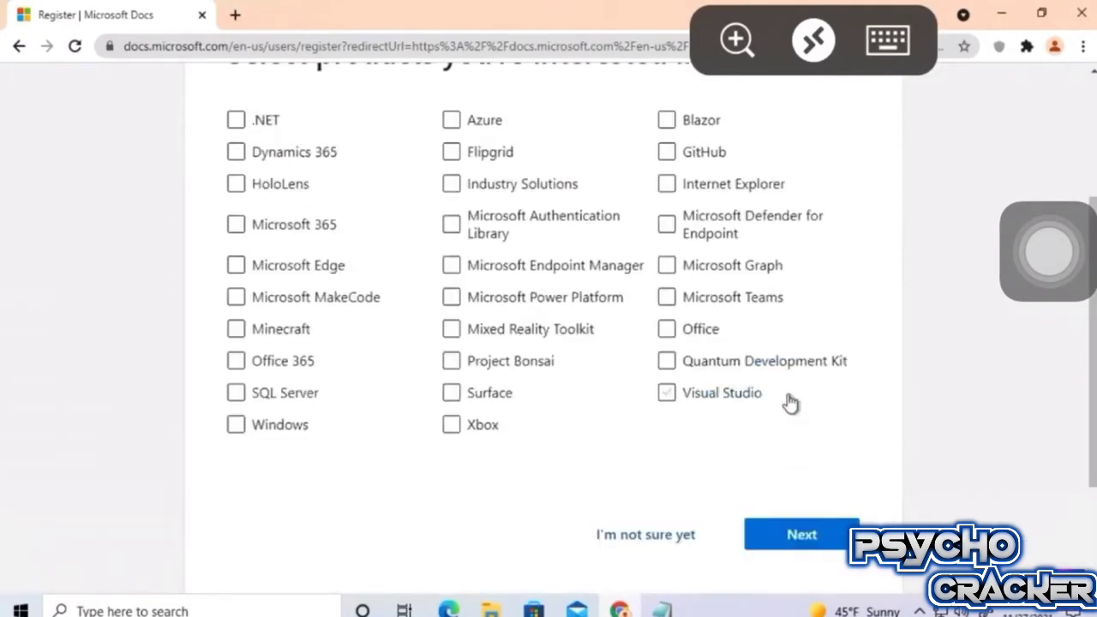
Mark Azure as a product of interest and finish the profile setup.
scroll(790, 403, "up", 1)
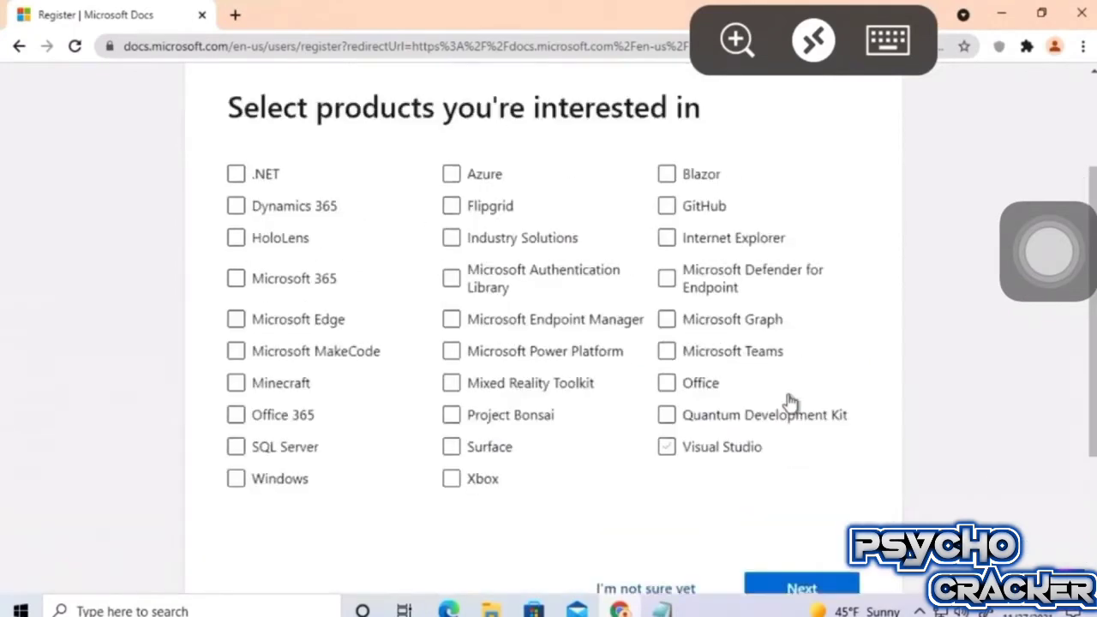
left_click(471, 183)
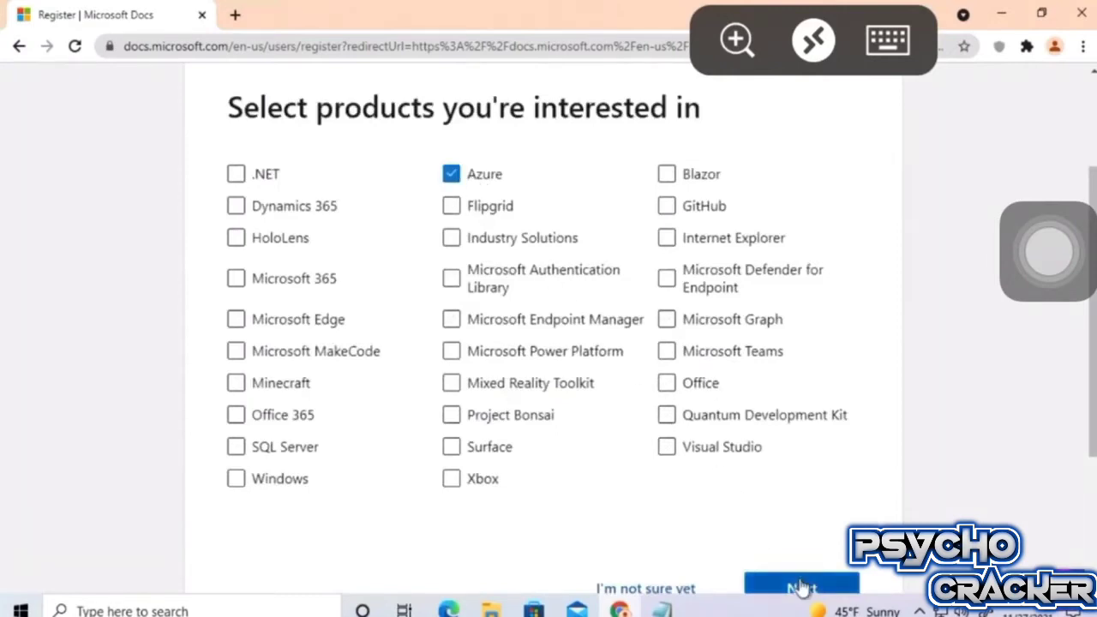
left_click(802, 588)
left_click_drag(437, 188, 706, 277)
left_click(703, 283)
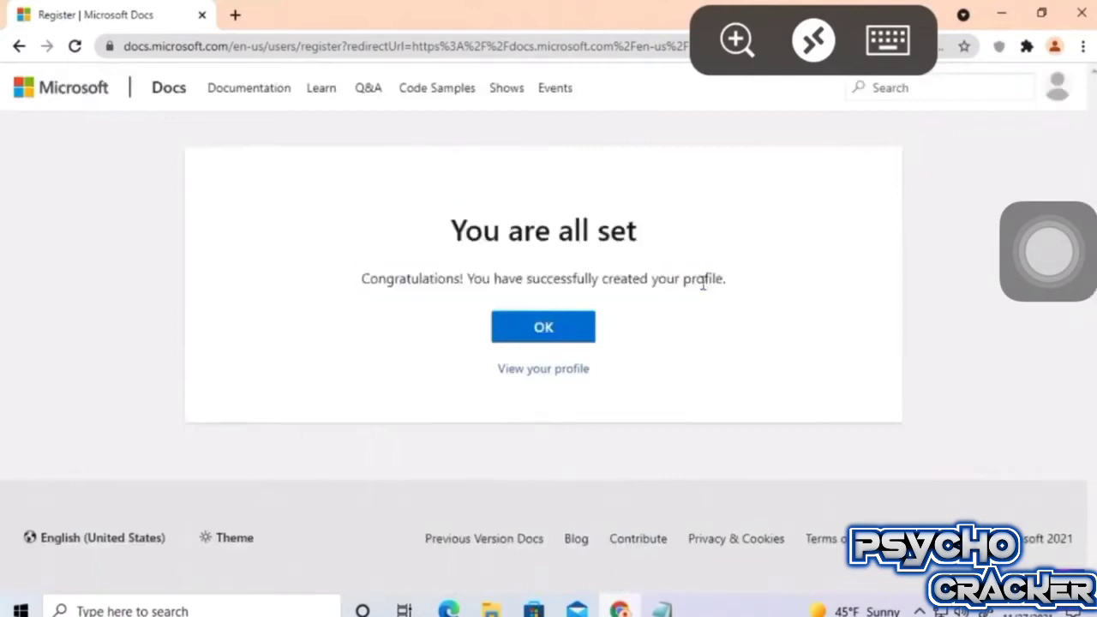
Return to the exercise and start activating the free Azure sandbox.
left_click(537, 338)
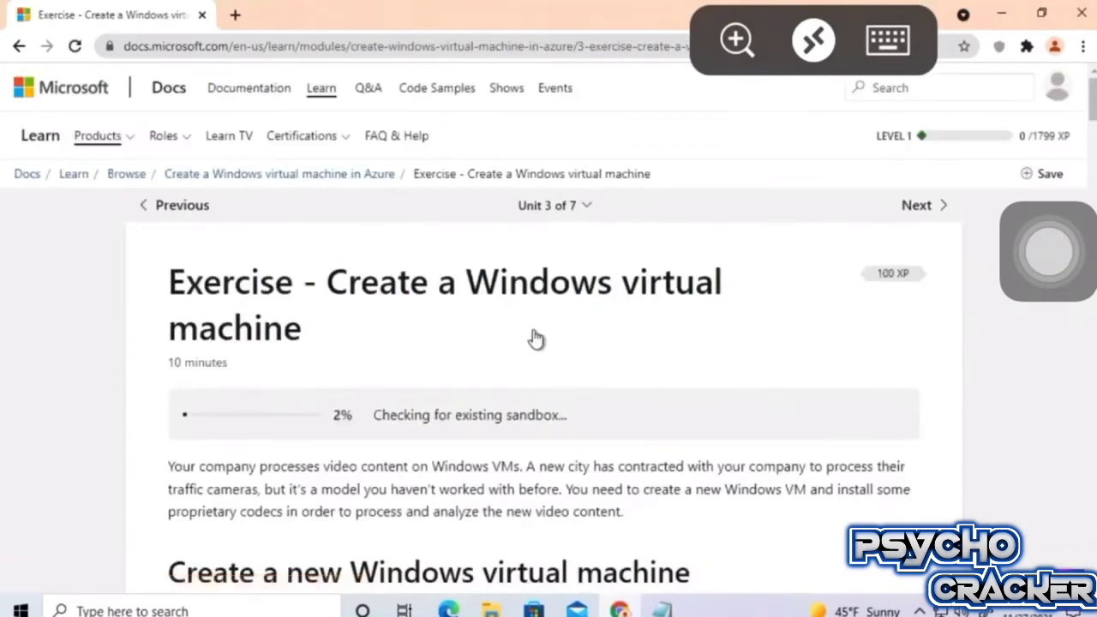
scroll(535, 338, "down", 1)
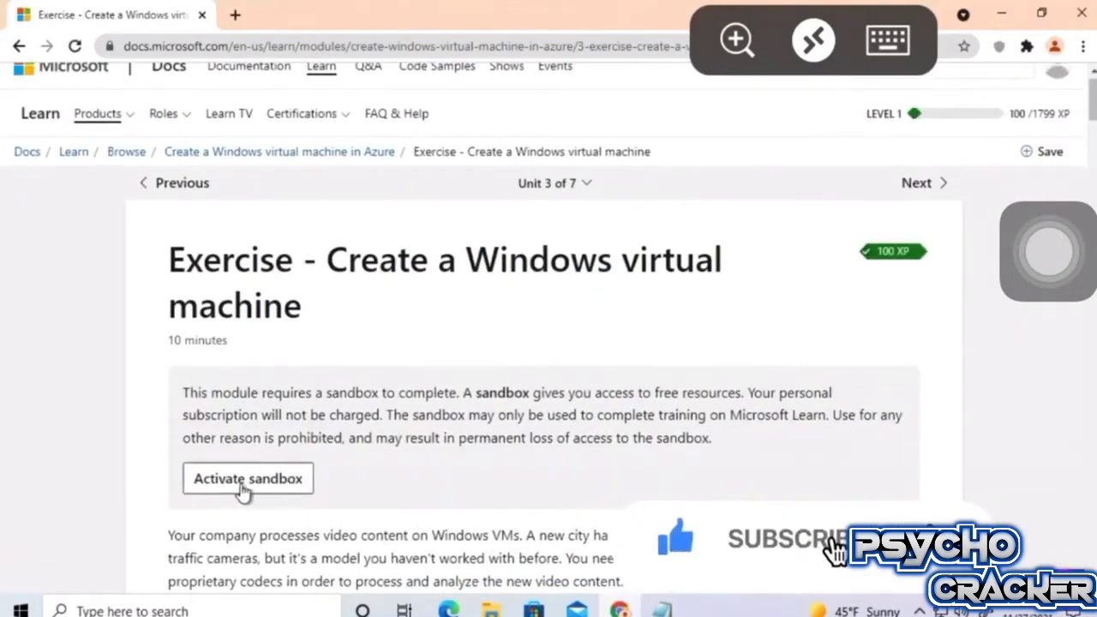
left_click(245, 491)
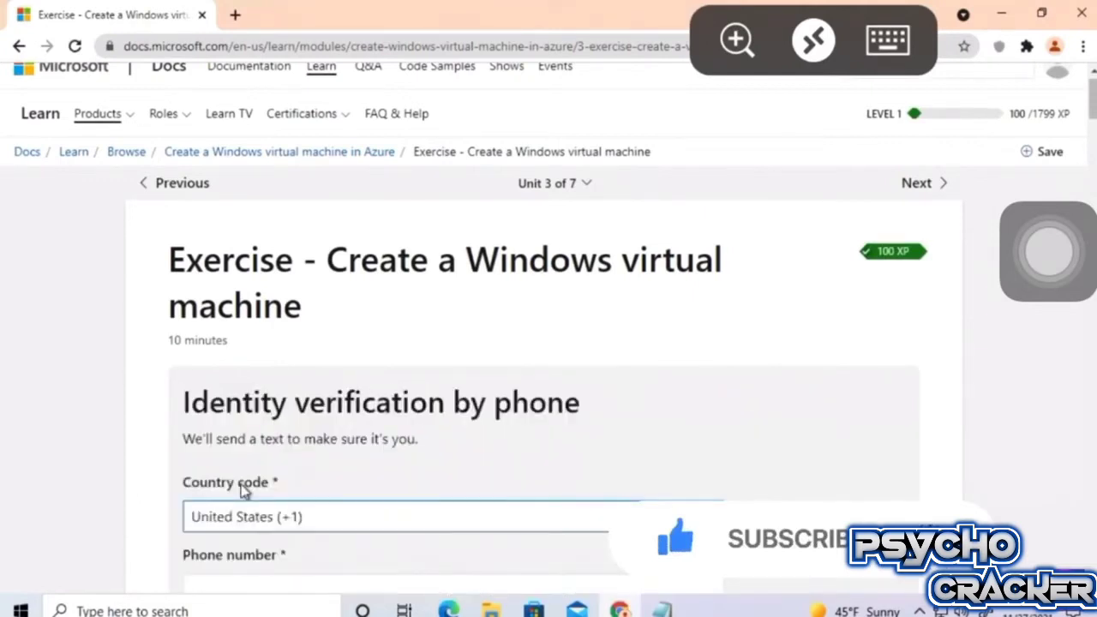
scroll(243, 488, "down", 2)
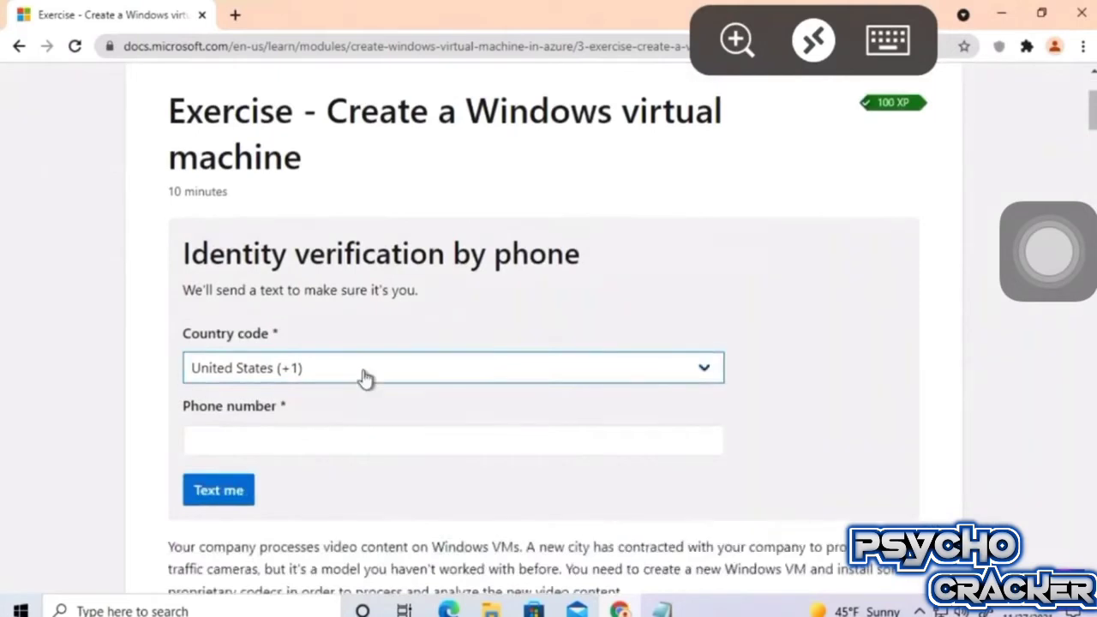
Select India (+91) as the country code, enter the phone number, and request a text code.
left_click(365, 378)
scroll(362, 300, "up", 10)
scroll(362, 301, "up", 15)
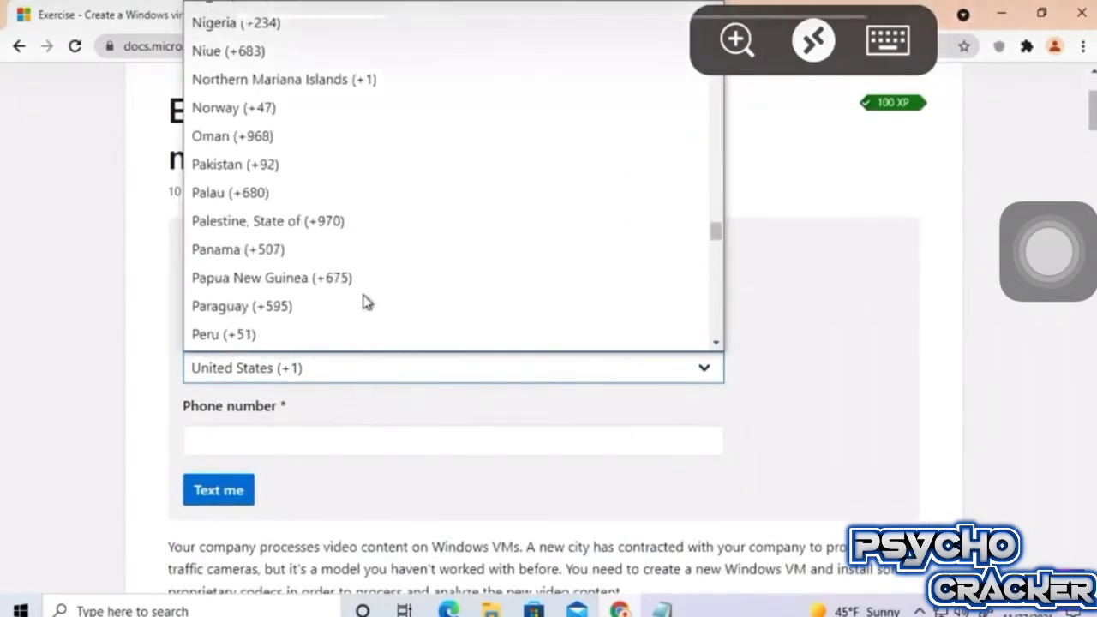
scroll(363, 312, "up", 10)
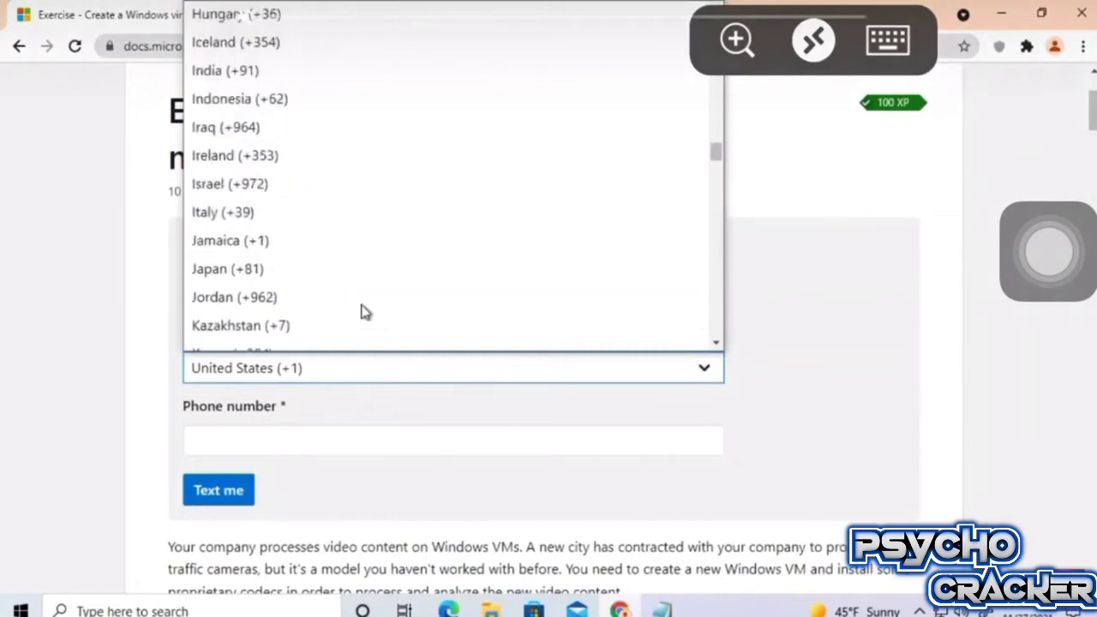
scroll(363, 313, "up", 3)
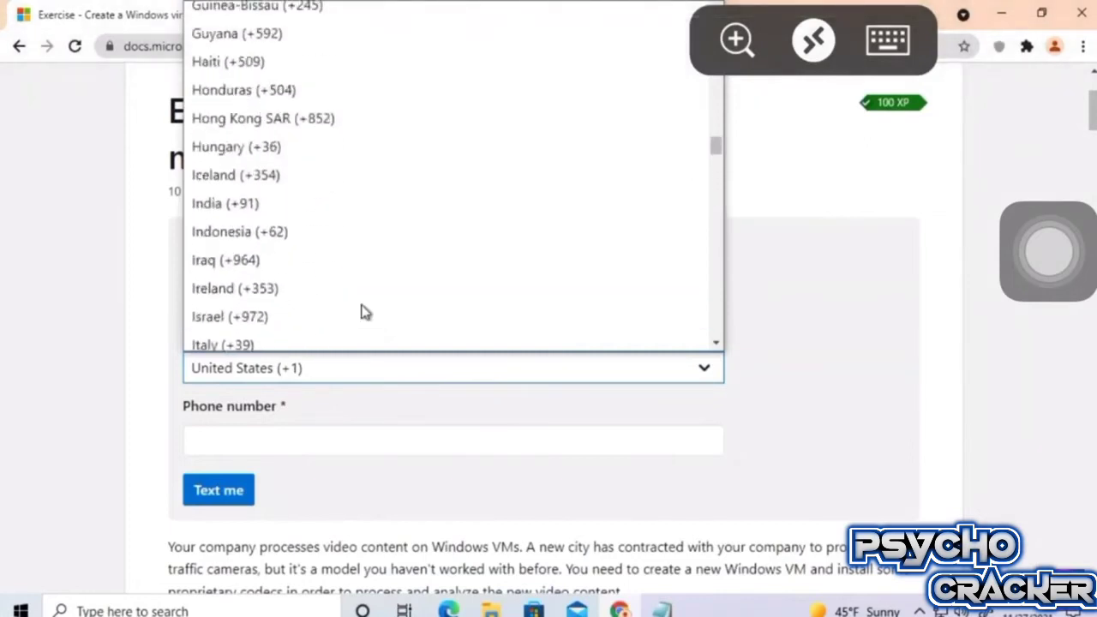
left_click(296, 207)
left_click(299, 440)
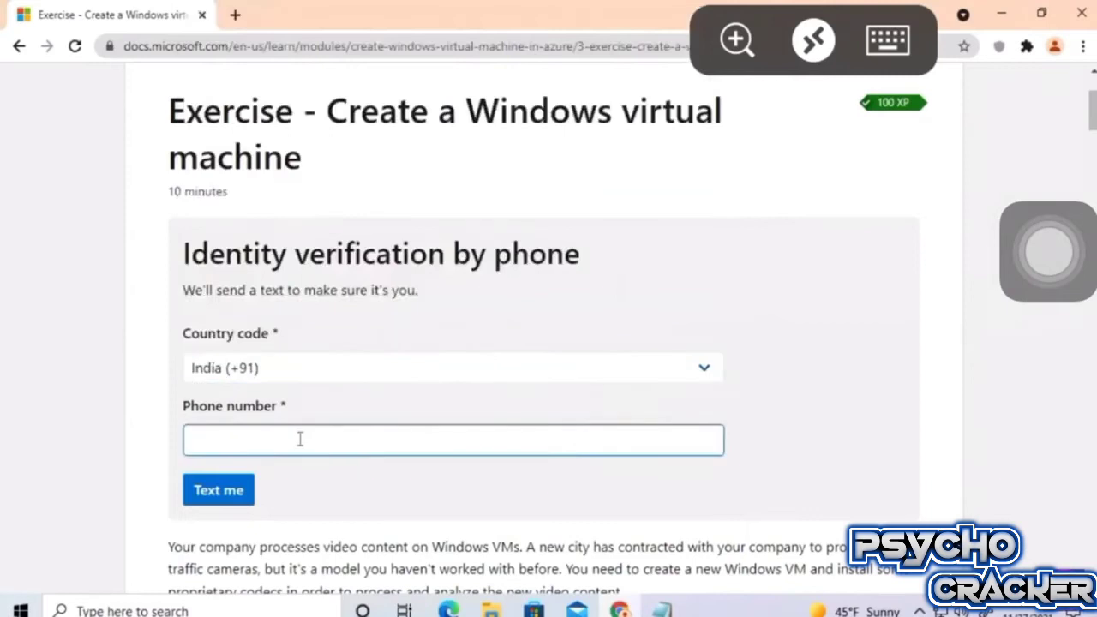
left_click(888, 40)
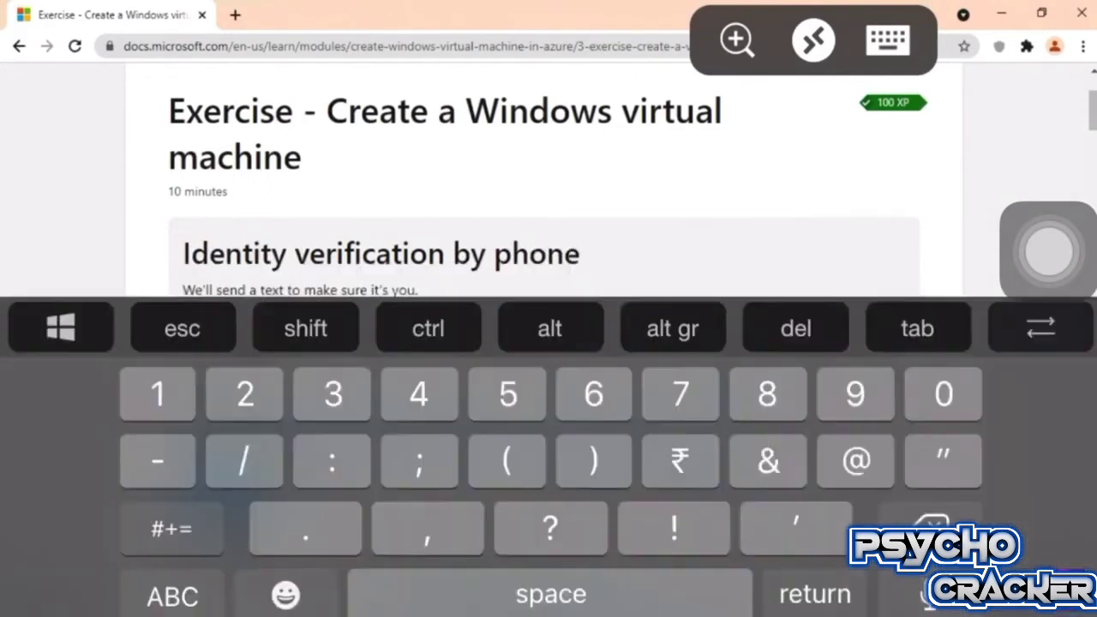
left_click(889, 40)
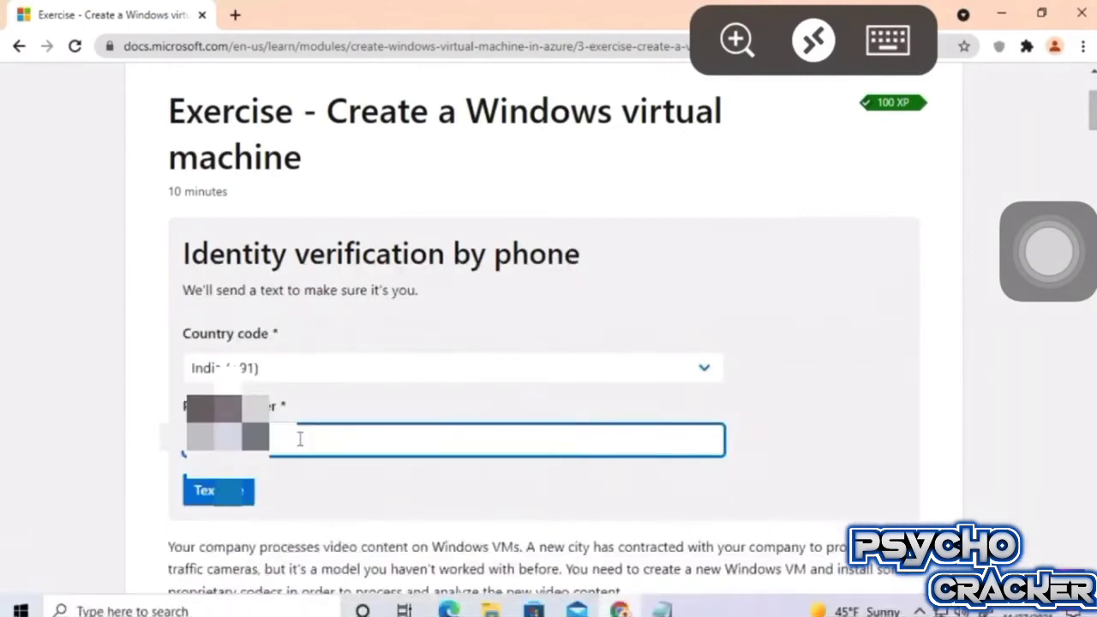
left_click(246, 490)
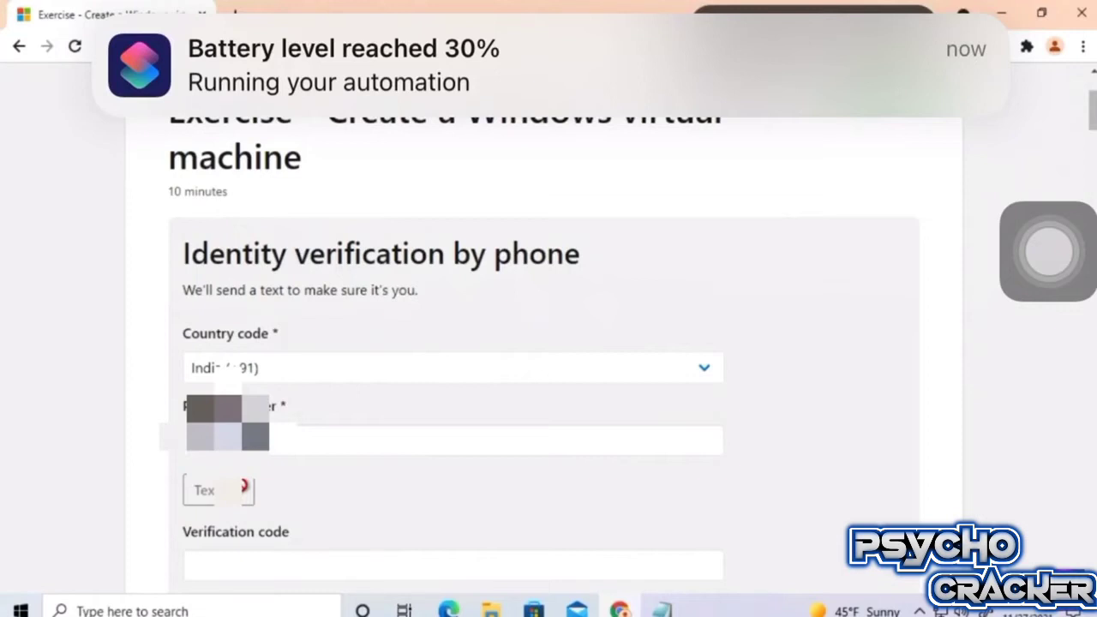
Enter the received verification code and submit it.
scroll(306, 495, "down", 1)
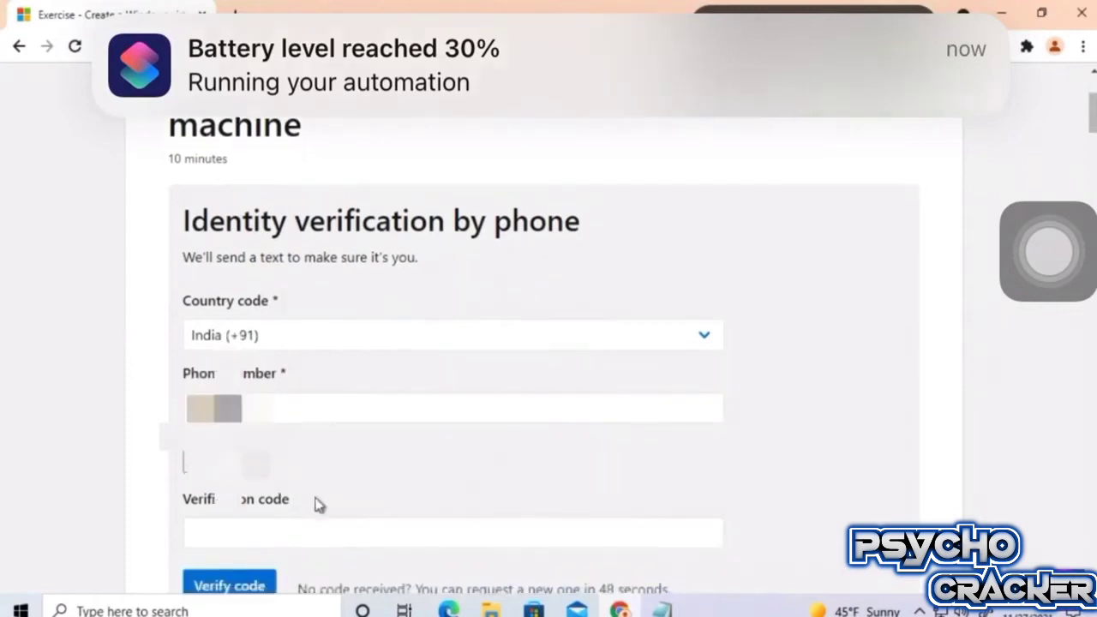
left_click(341, 520)
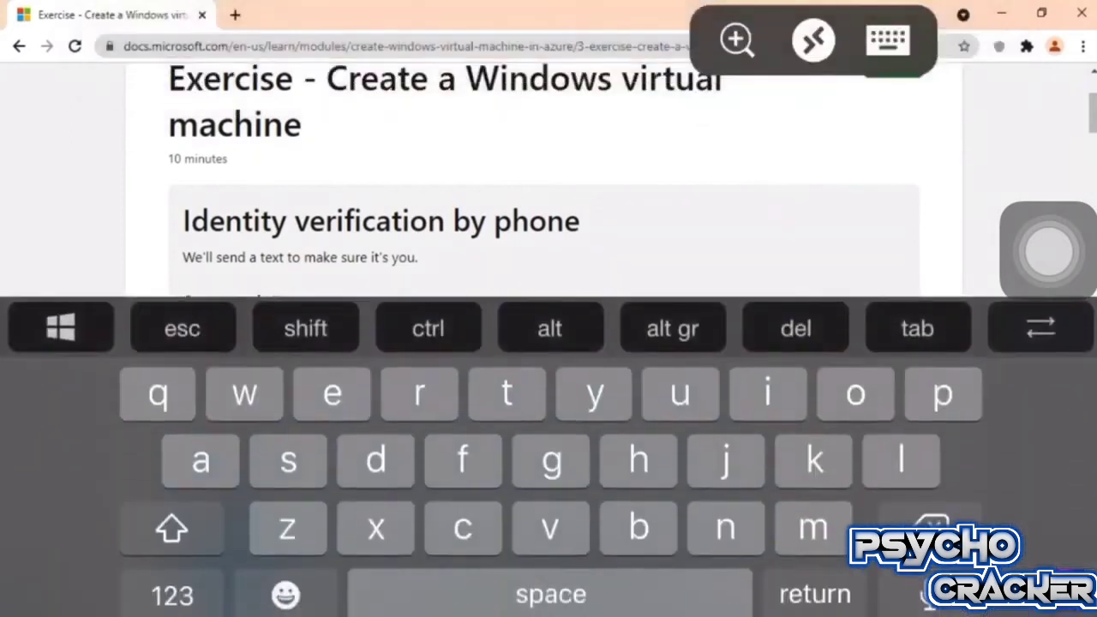
type("48")
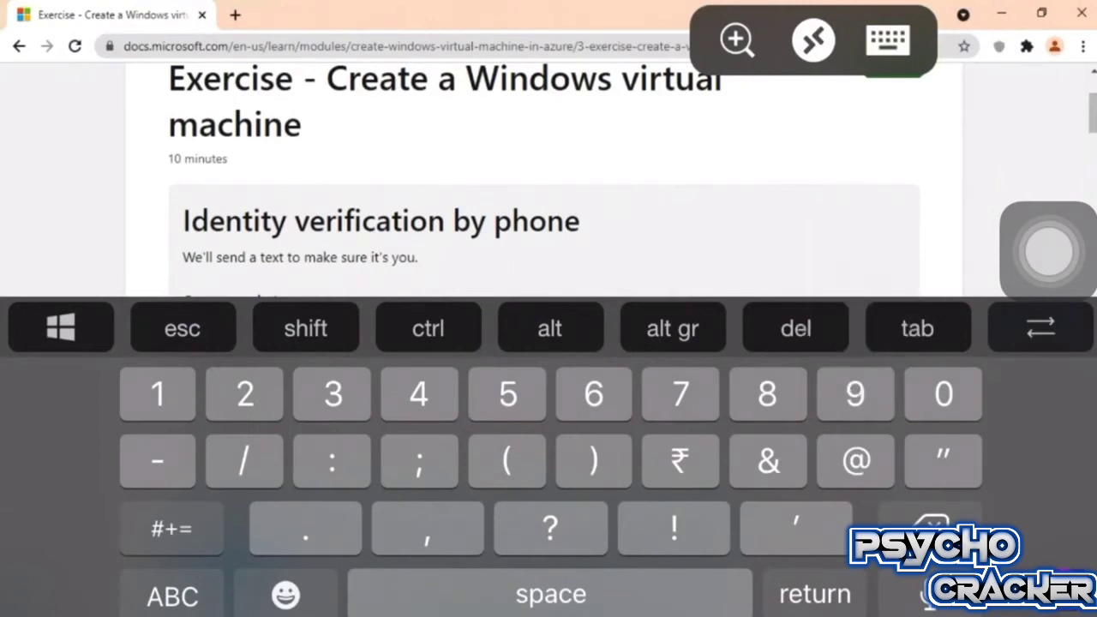
left_click(889, 41)
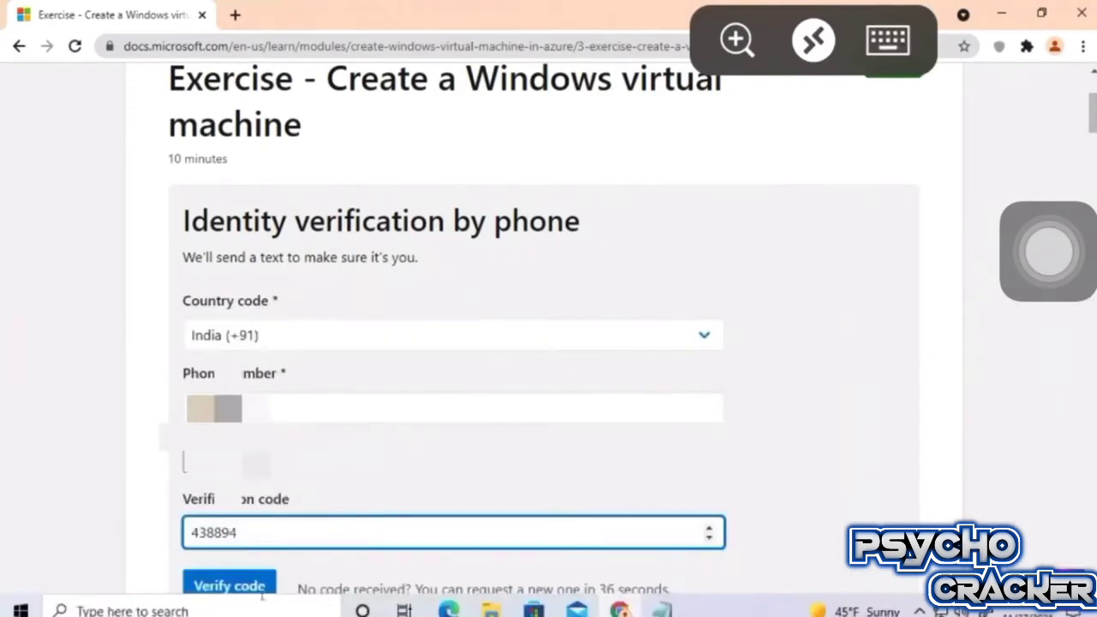
left_click(260, 579)
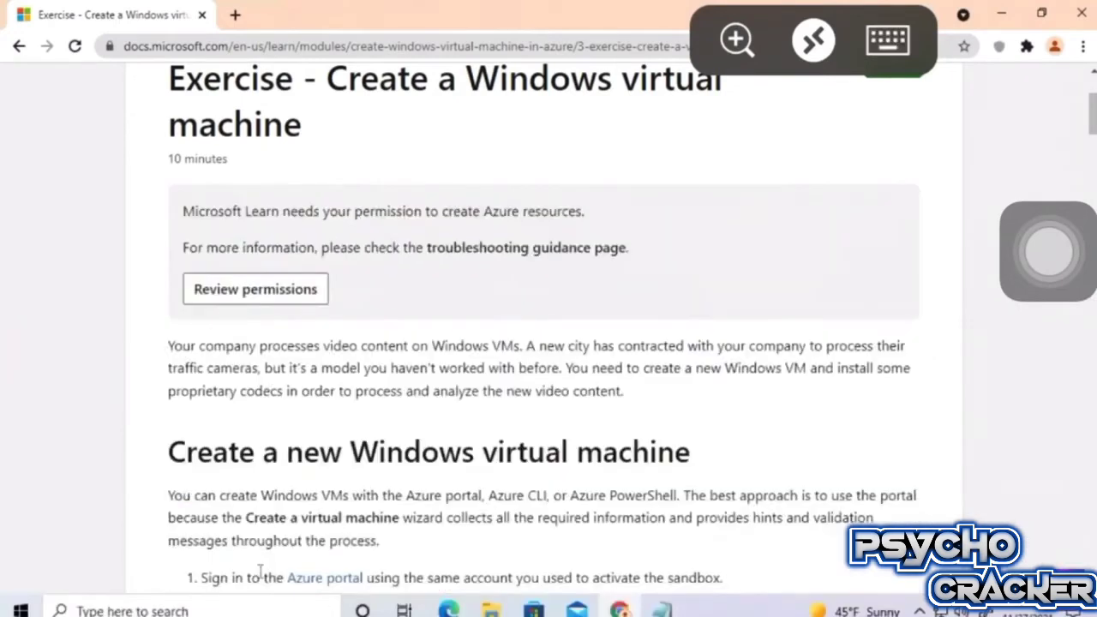
Review the Microsoft Learn Sandbox permissions and accept them.
left_click(267, 291)
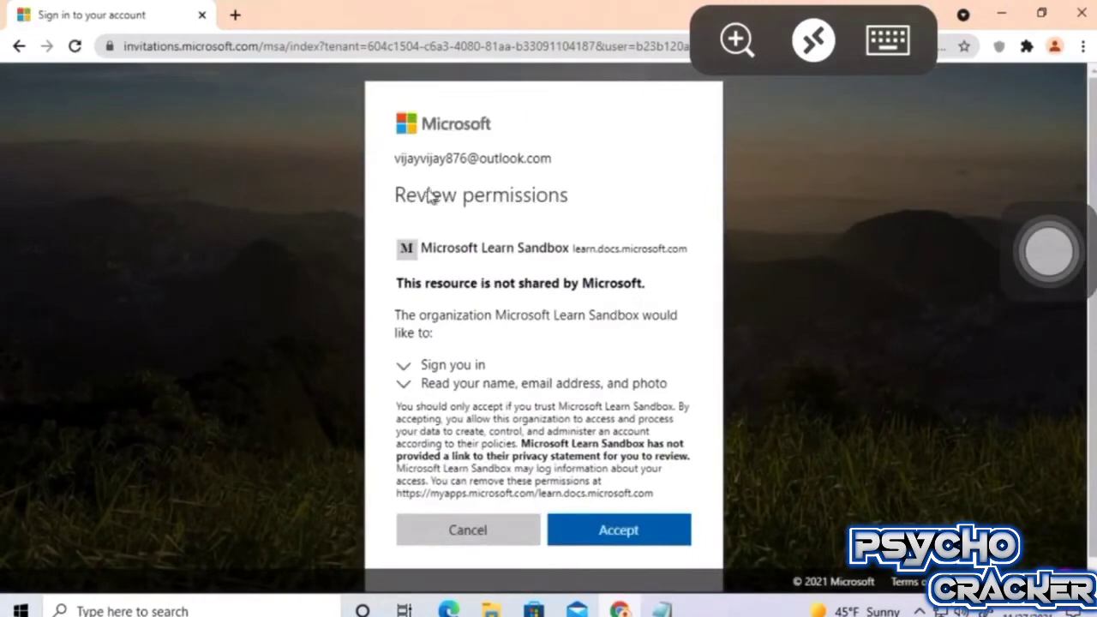
double_click(415, 196)
left_click_drag(519, 179, 582, 198)
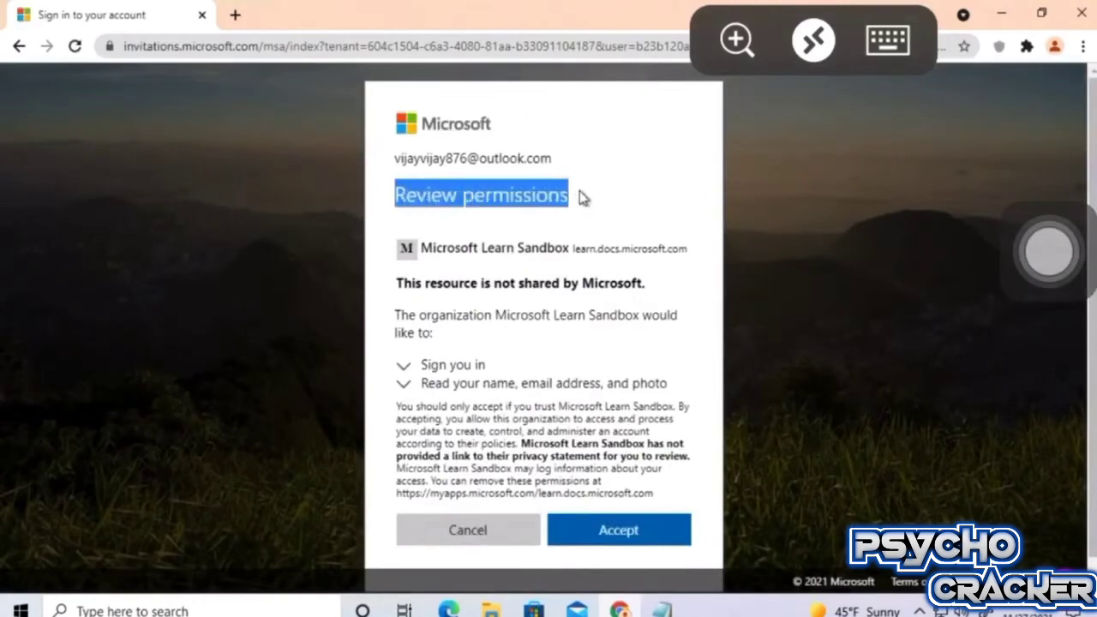
left_click(584, 228)
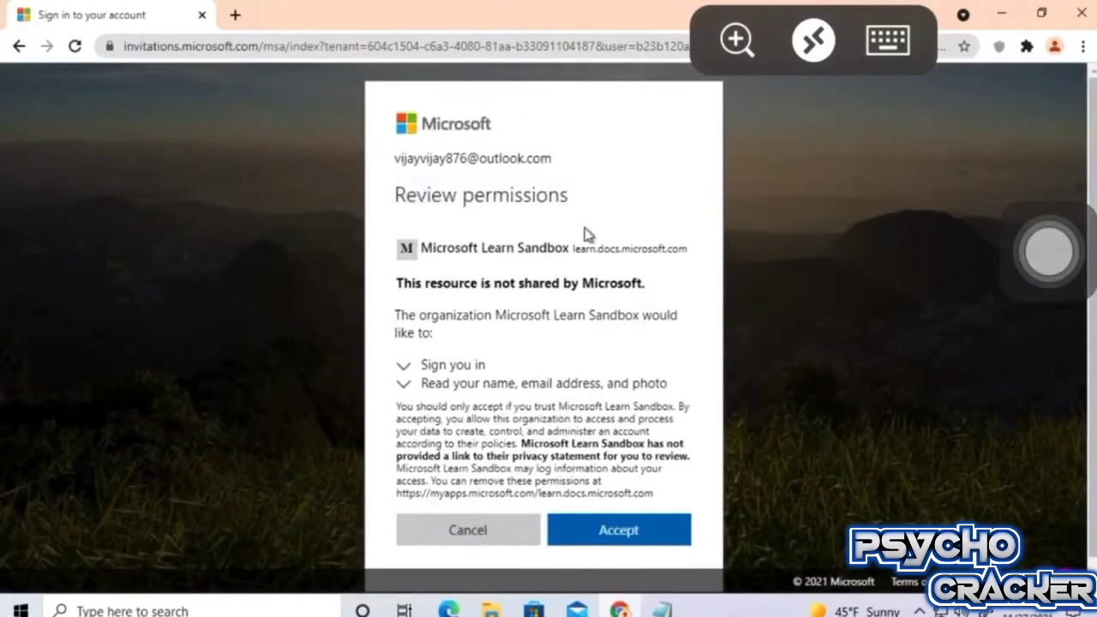
left_click(621, 530)
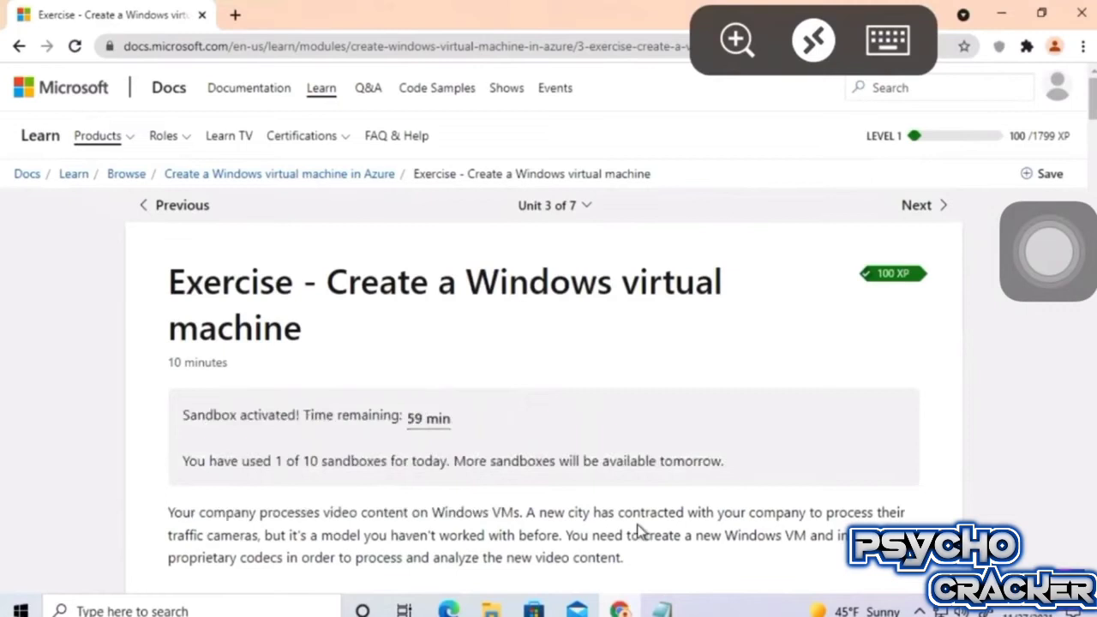
Open the Azure portal link from step 1 of the exercise in a new tab.
left_click_drag(406, 417, 186, 416)
left_click(258, 433)
scroll(429, 425, "down", 2)
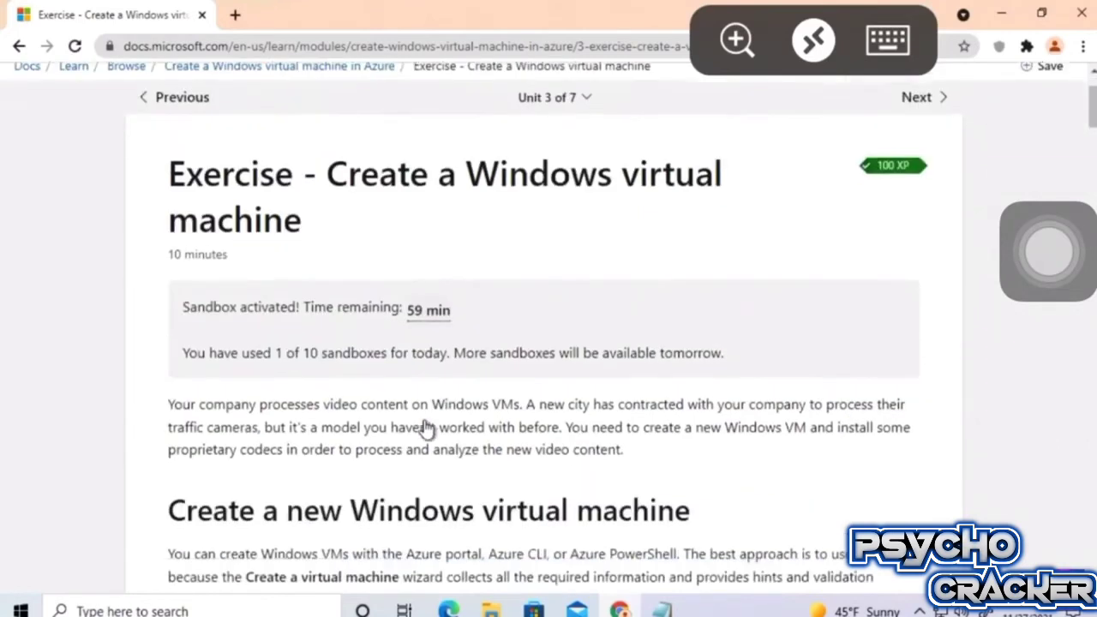
scroll(426, 430, "down", 3)
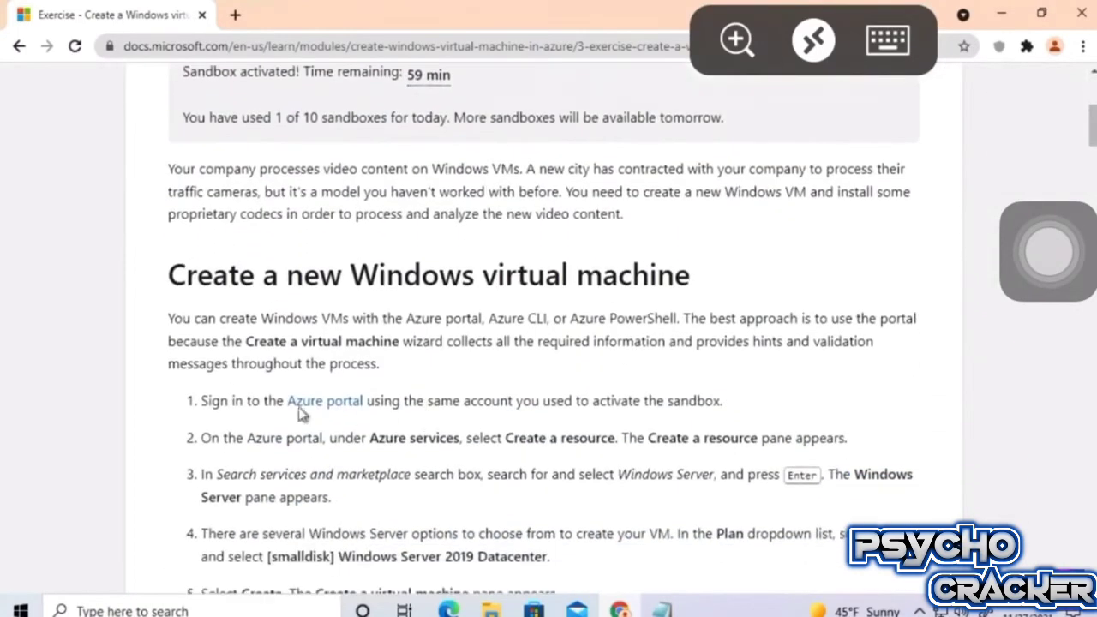
left_click_drag(286, 400, 367, 402)
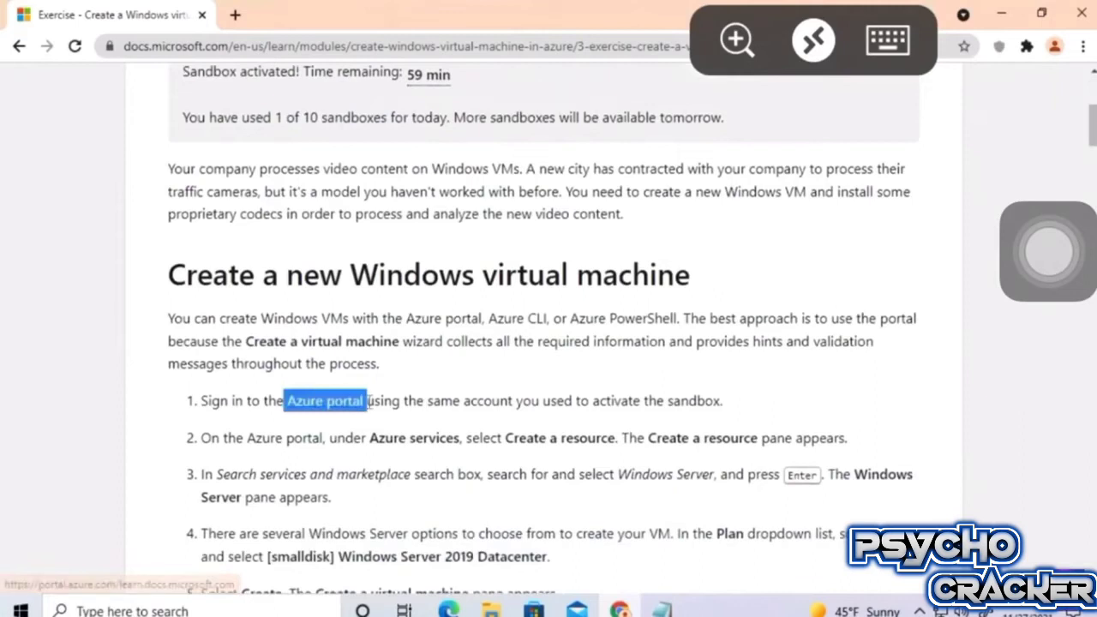
left_click(340, 402)
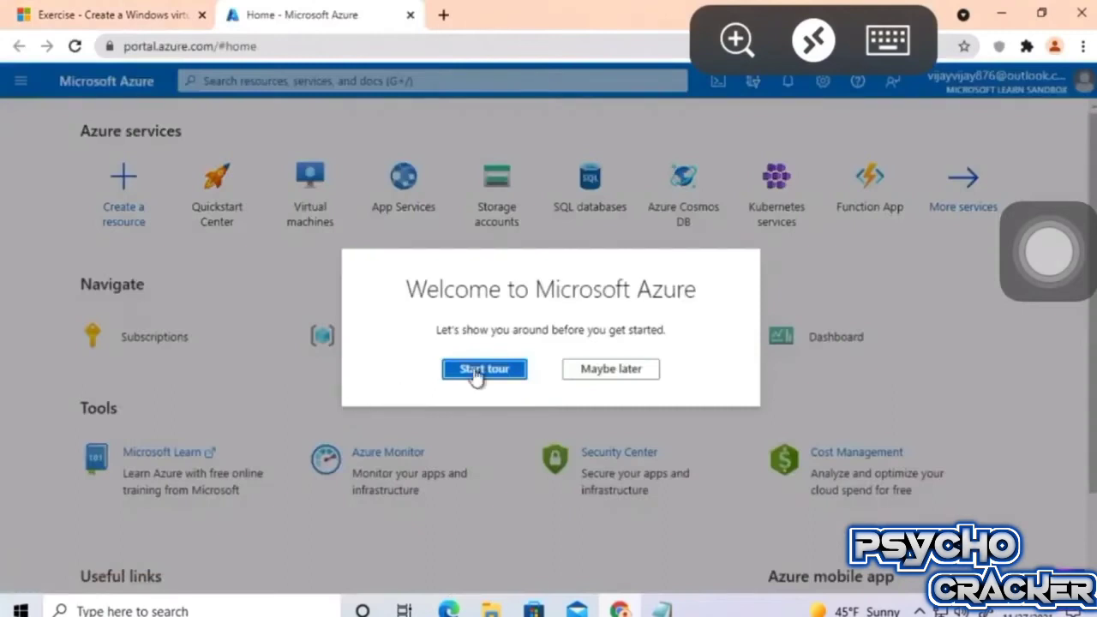
Dismiss the welcome tour, check Subscriptions and the account, then open Virtual machines.
left_click(481, 370)
left_click(454, 120)
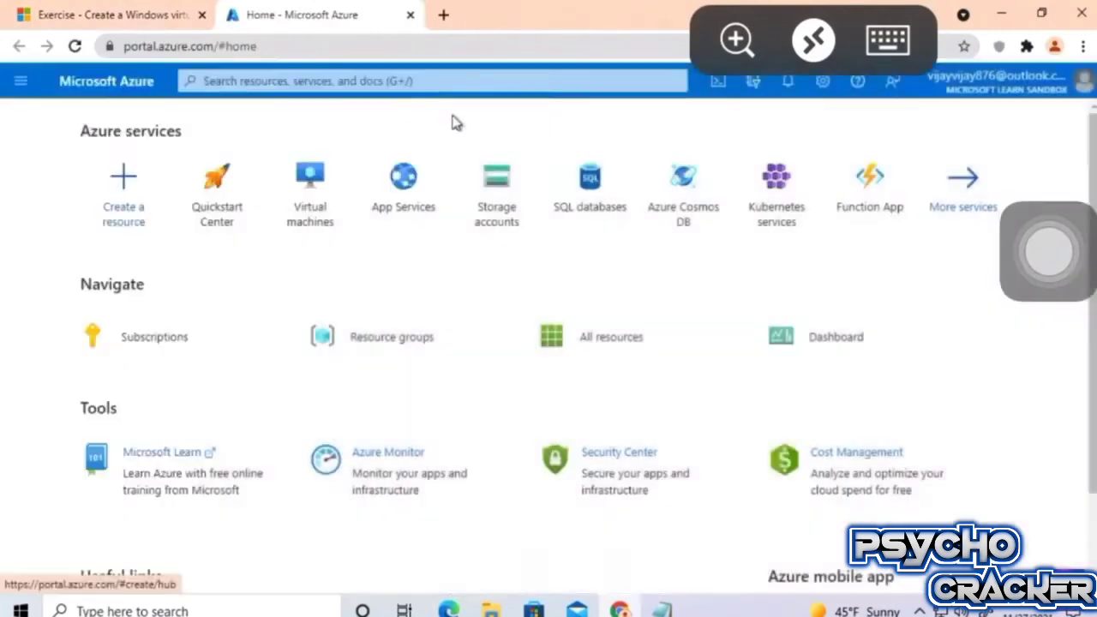
left_click(184, 335)
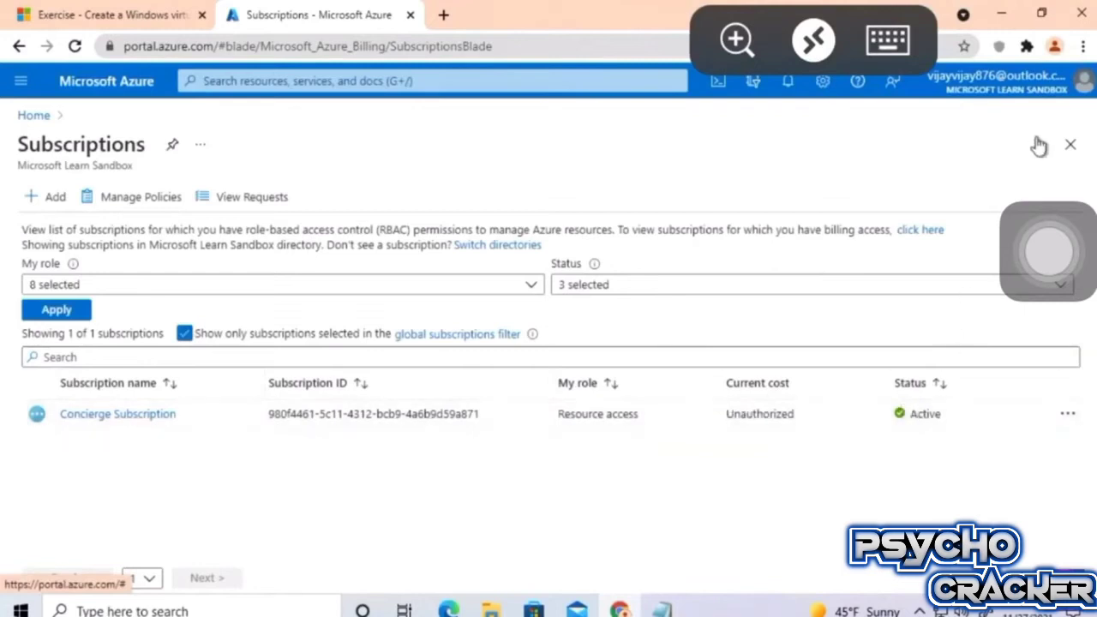
left_click(1066, 91)
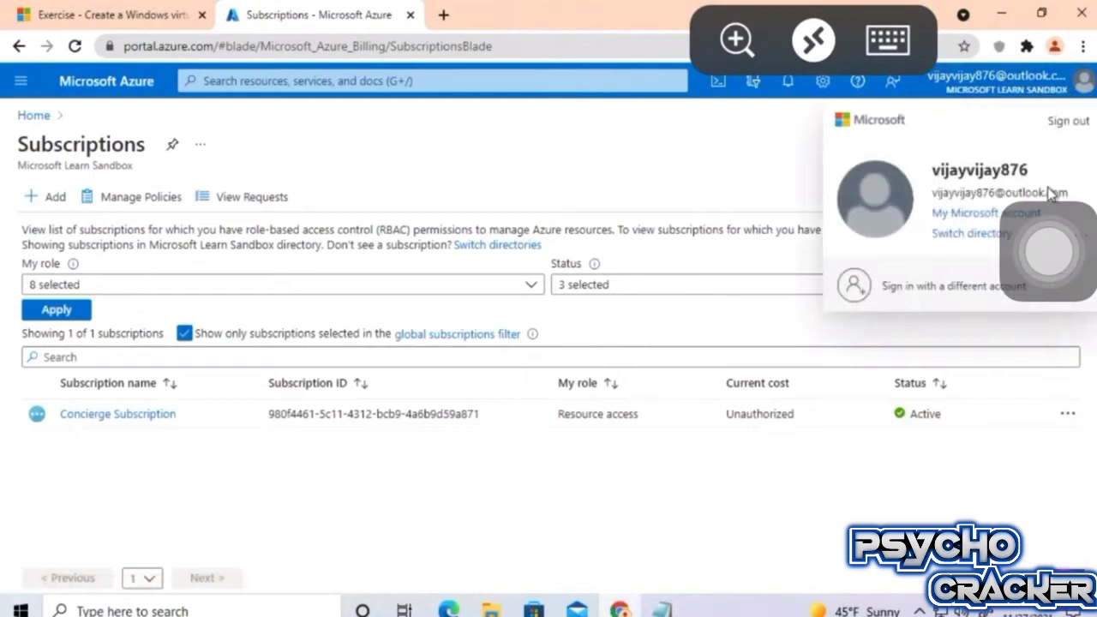
left_click(771, 188)
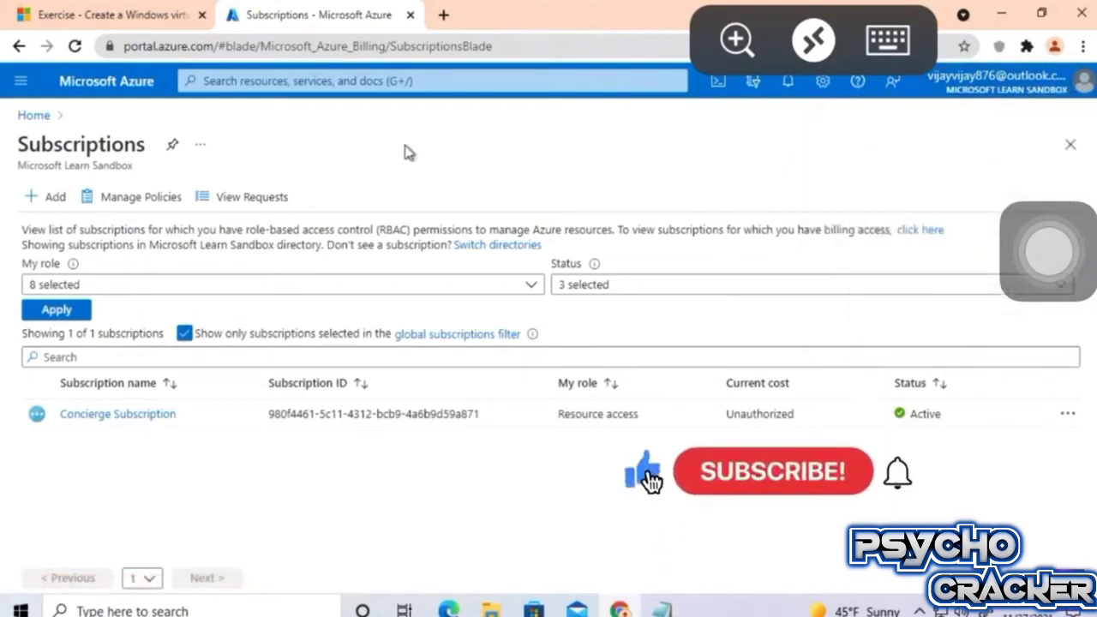
left_click(34, 115)
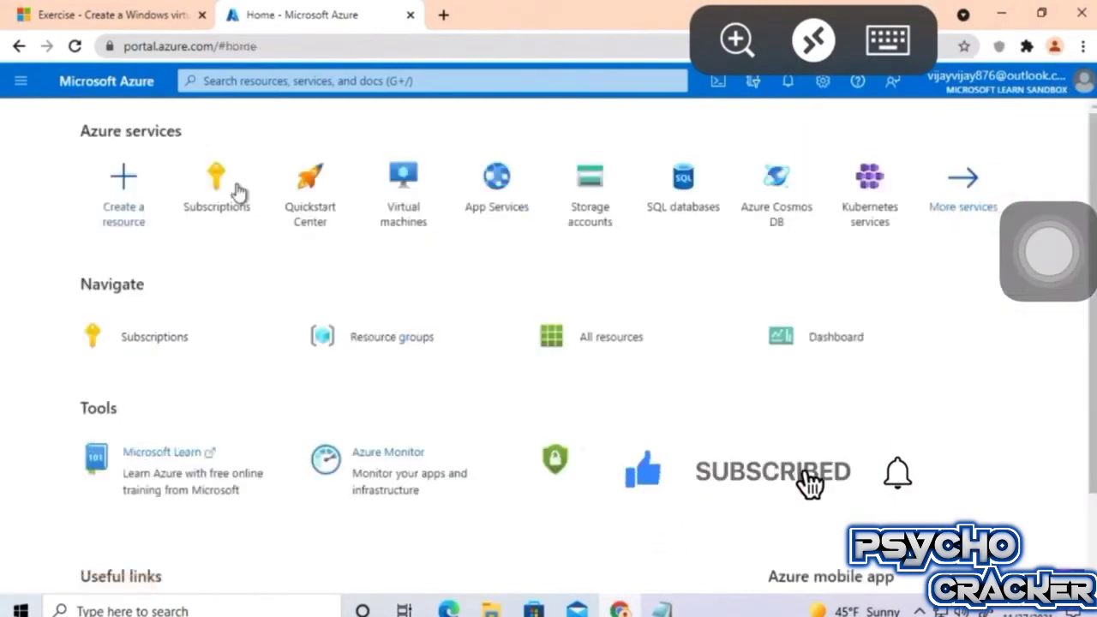
left_click(399, 197)
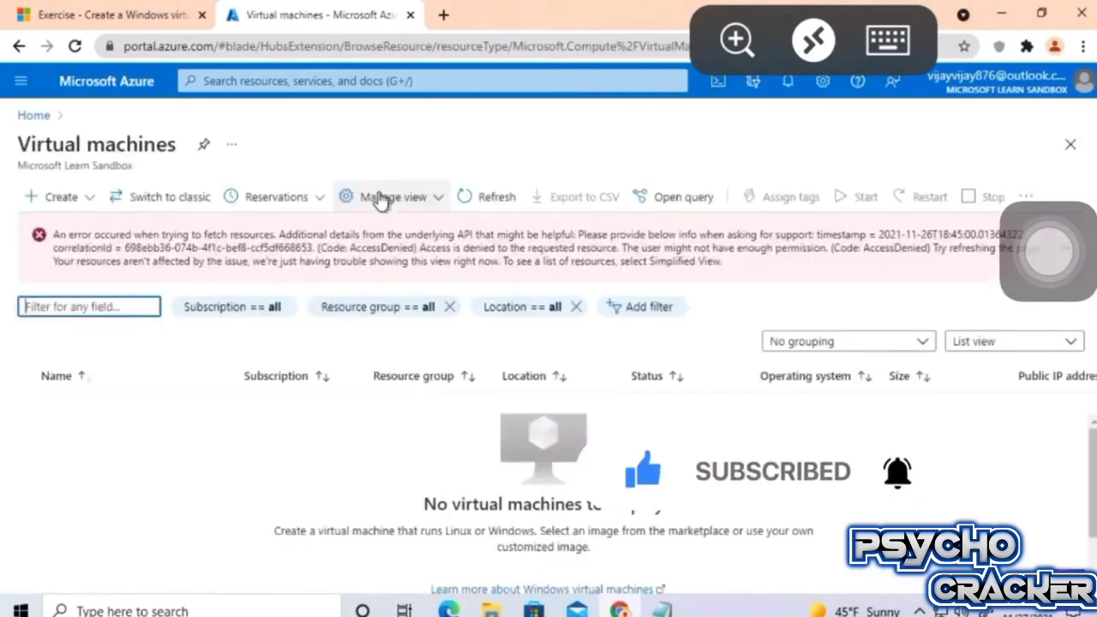
Start a new virtual machine and select the sandbox's learn resource group.
left_click(45, 198)
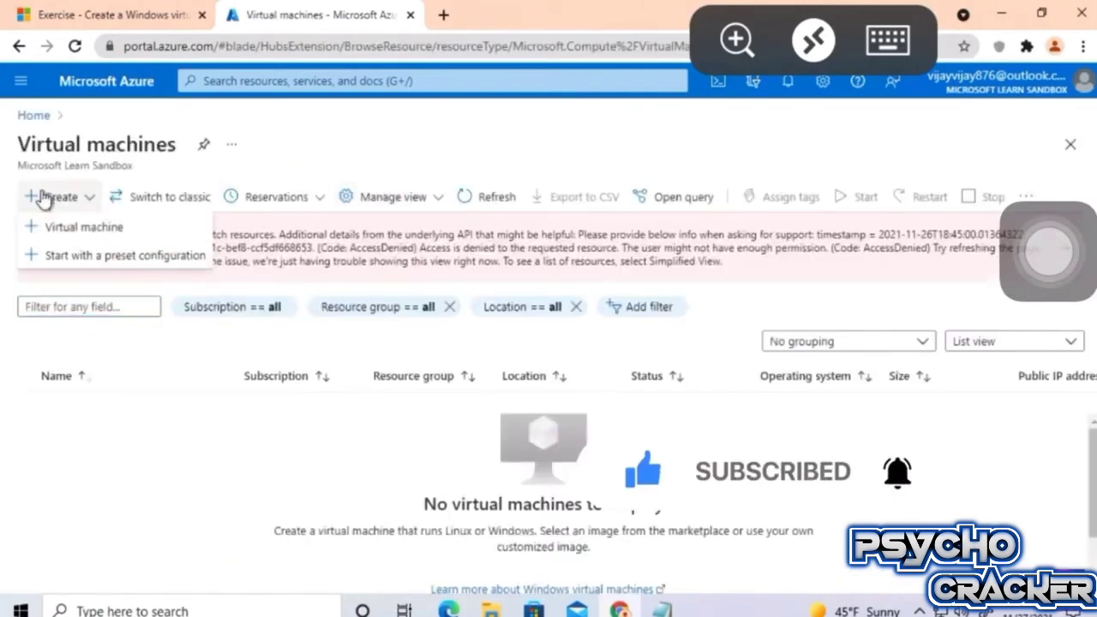
left_click(98, 227)
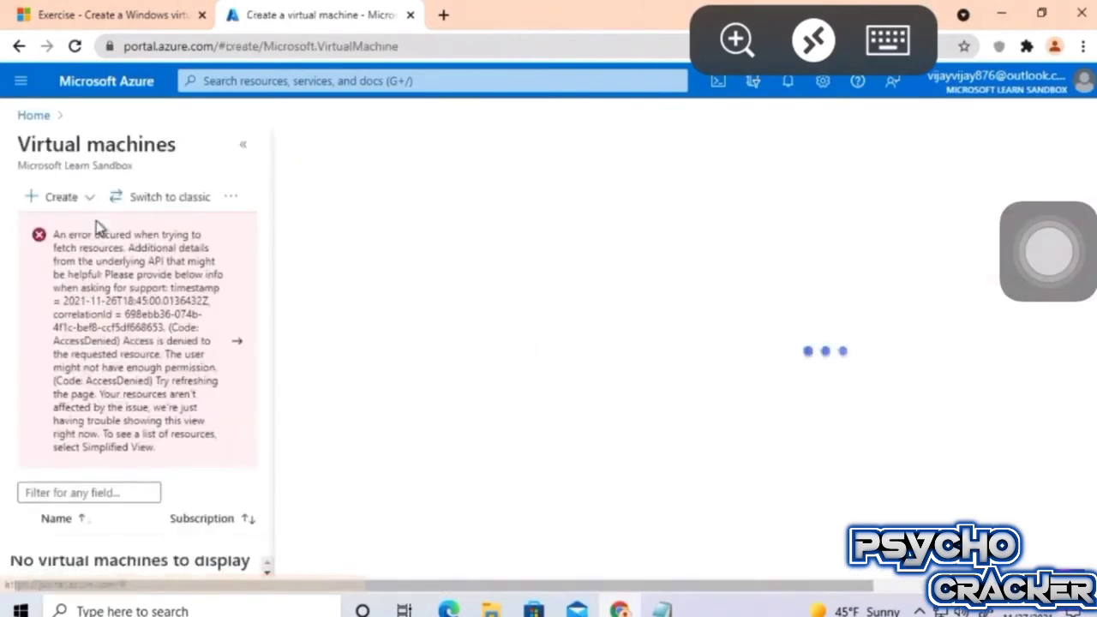
left_click(243, 144)
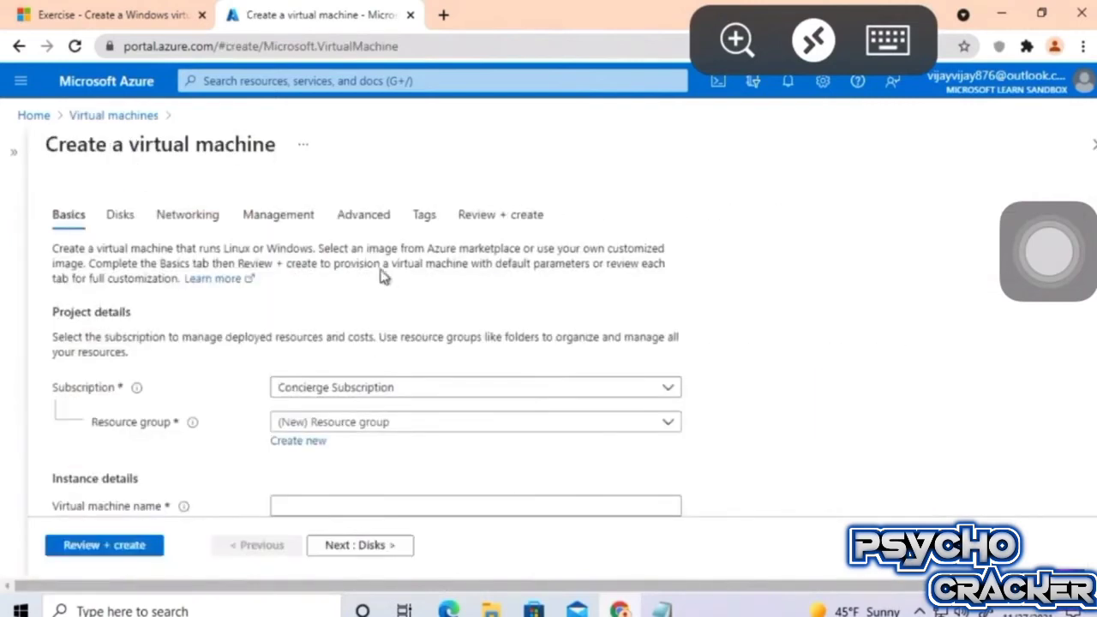
scroll(314, 289, "down", 3)
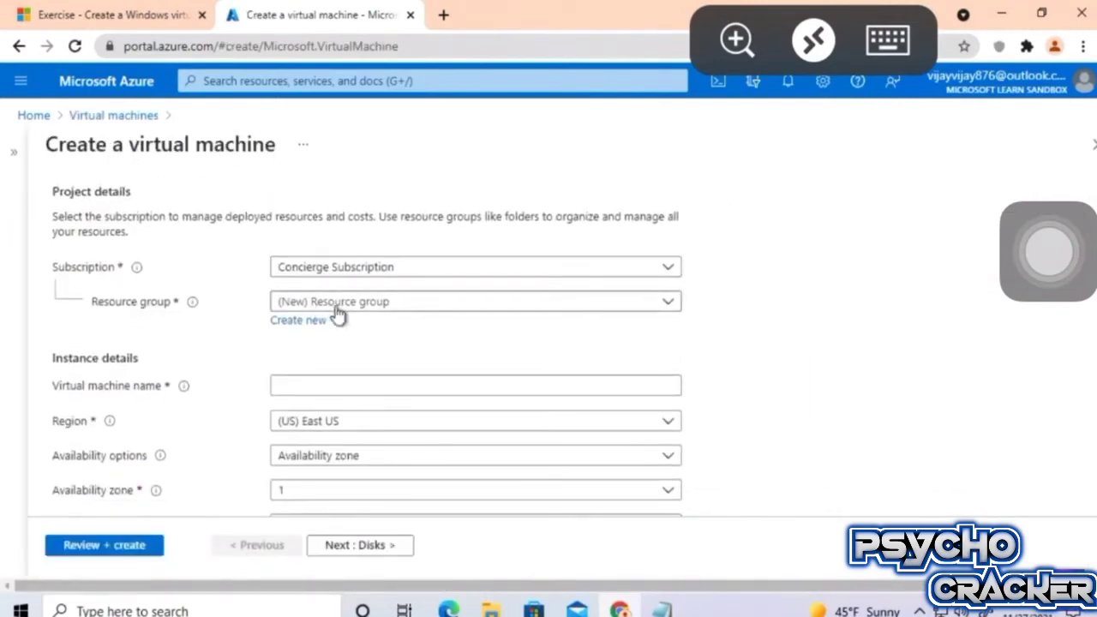
left_click(338, 309)
left_click(385, 361)
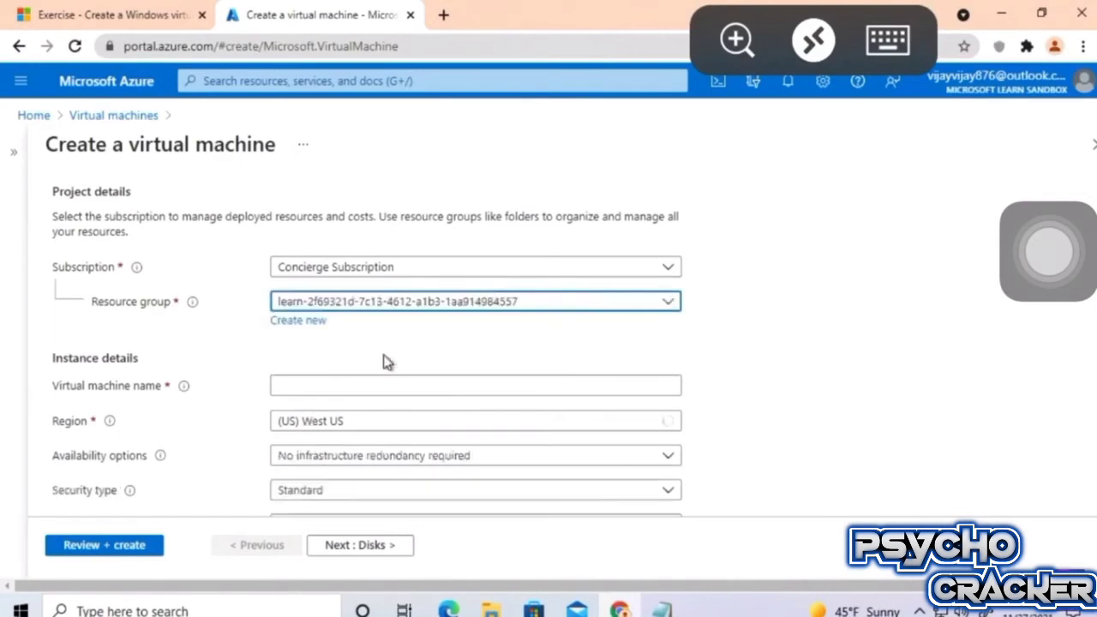
Name the virtual machine 'rdp' and bring up the image choices.
scroll(385, 361, "down", 1)
left_click(346, 317)
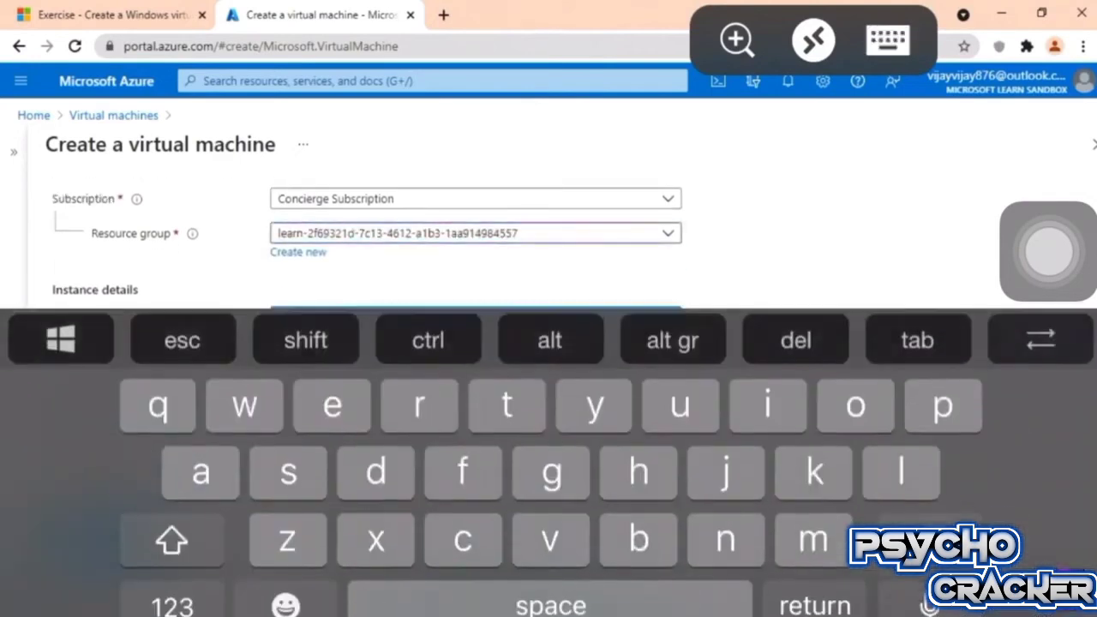
type("rdp")
left_click(888, 39)
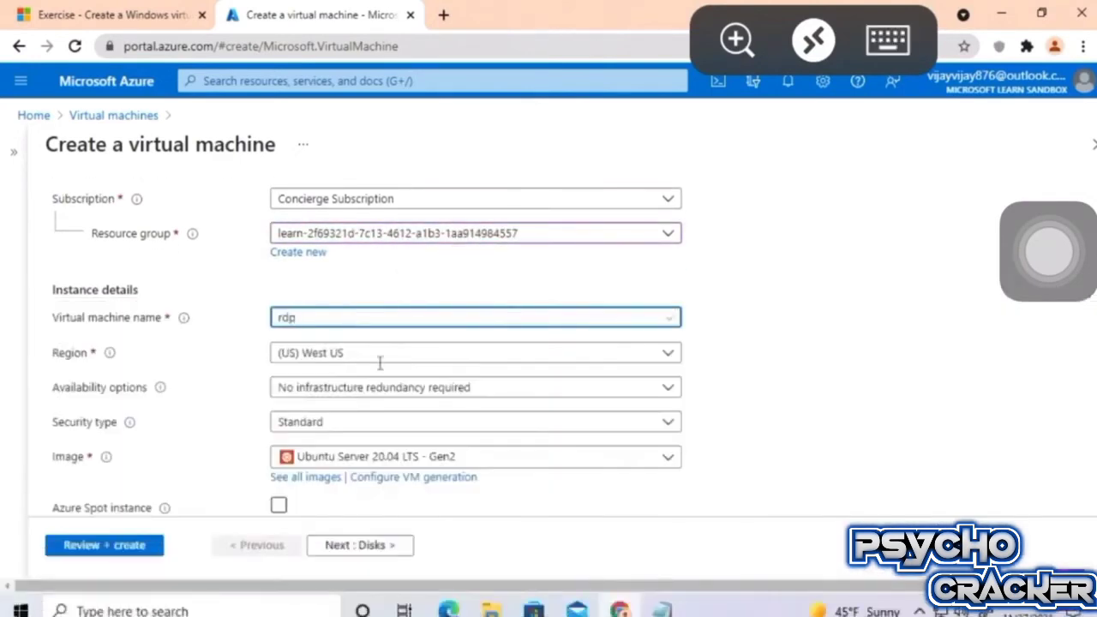
left_click(390, 457)
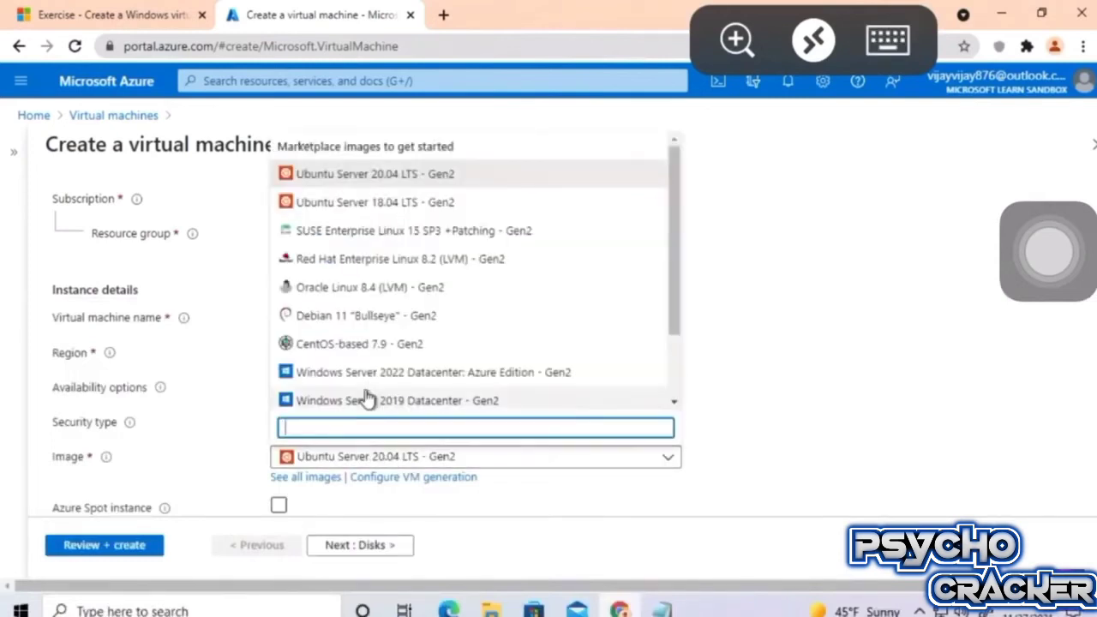
scroll(367, 395, "down", 2)
Search the Marketplace for 'windows 11' and pick the Windows 11 Pro - Gen 2 image.
left_click(316, 398)
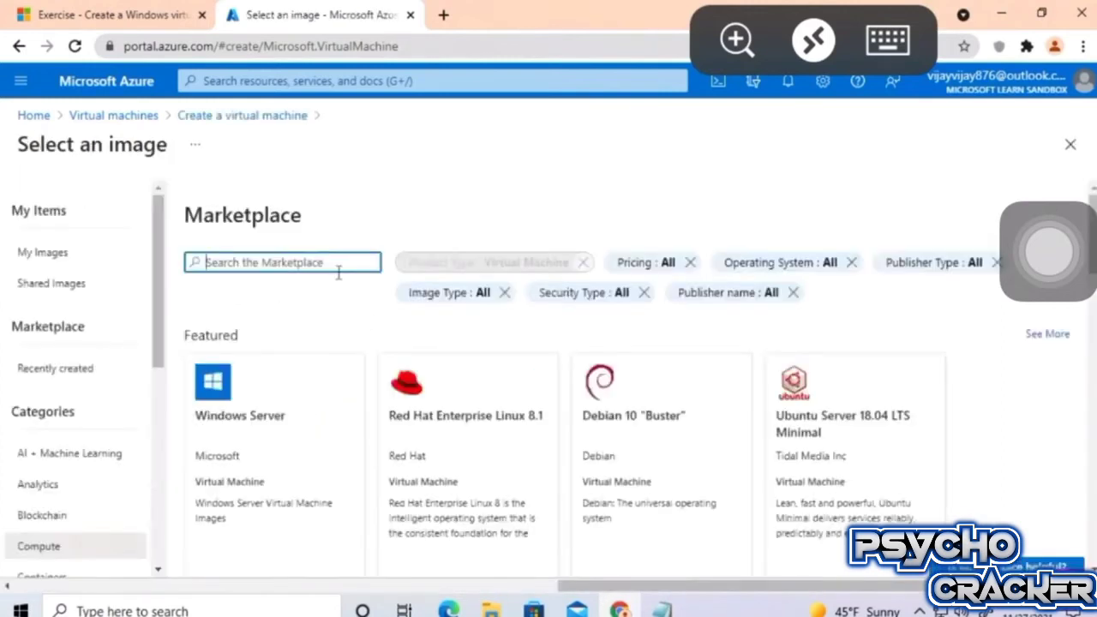
type("w")
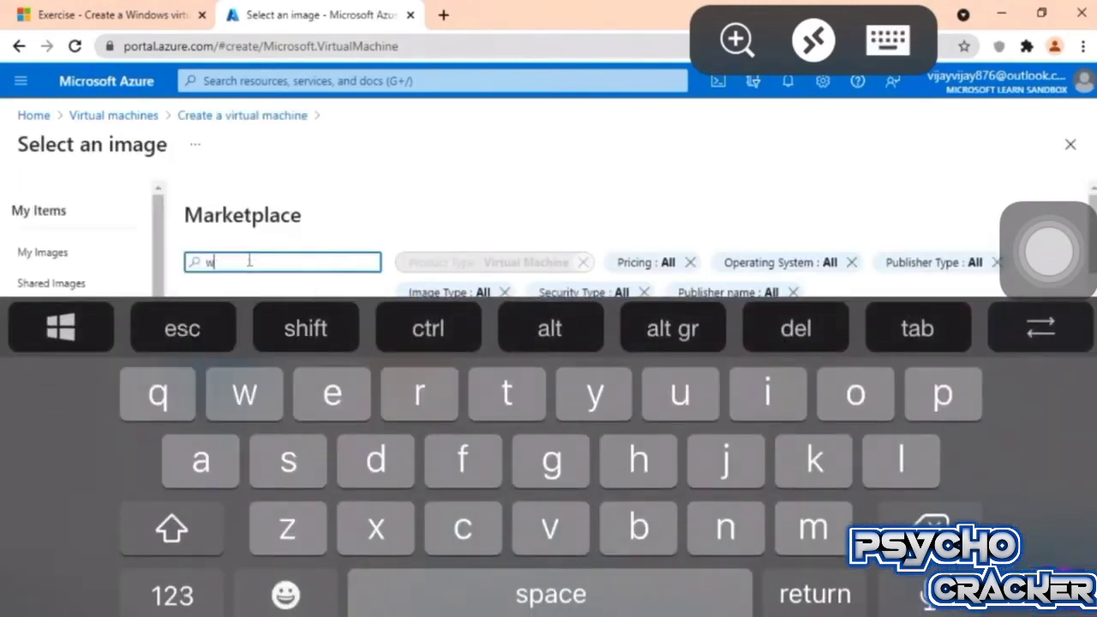
type("indows 11")
left_click(888, 40)
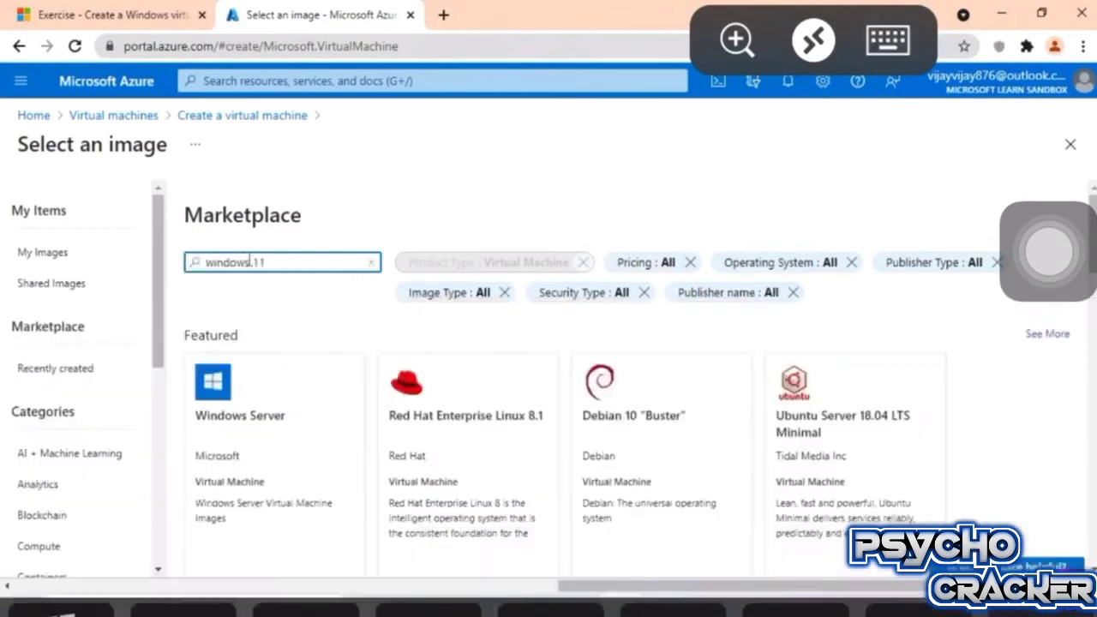
left_click(888, 40)
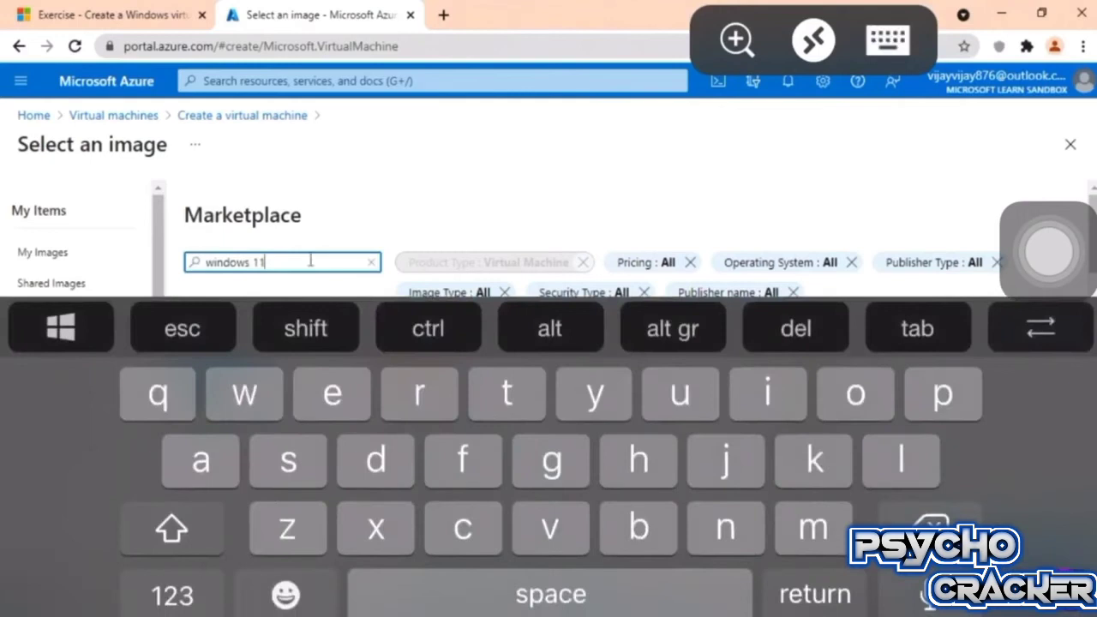
key("Return")
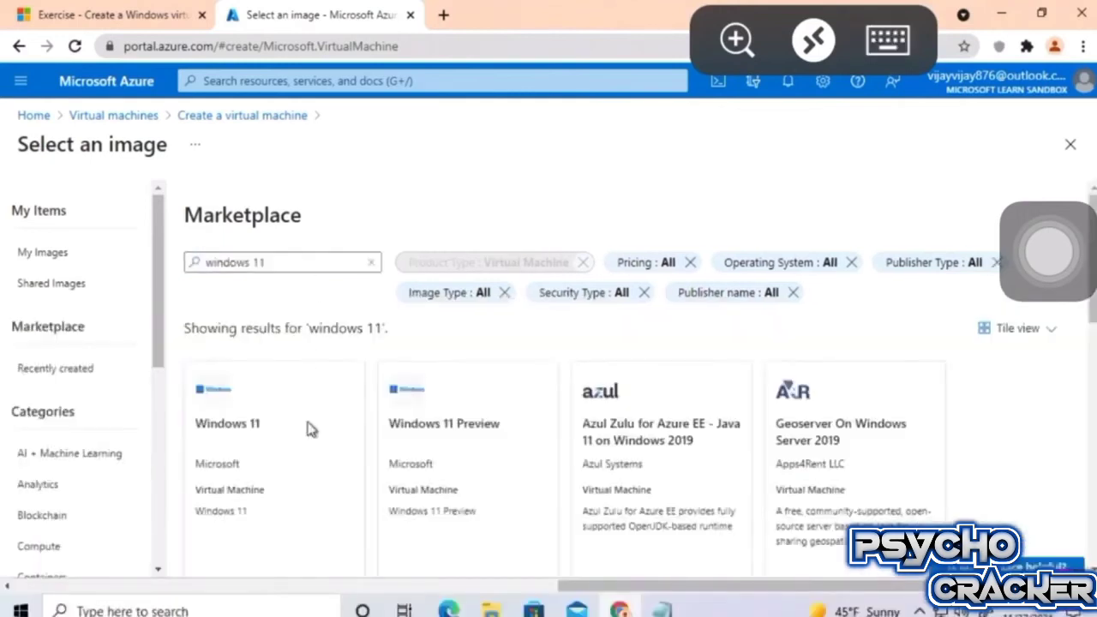
scroll(311, 429, "down", 2)
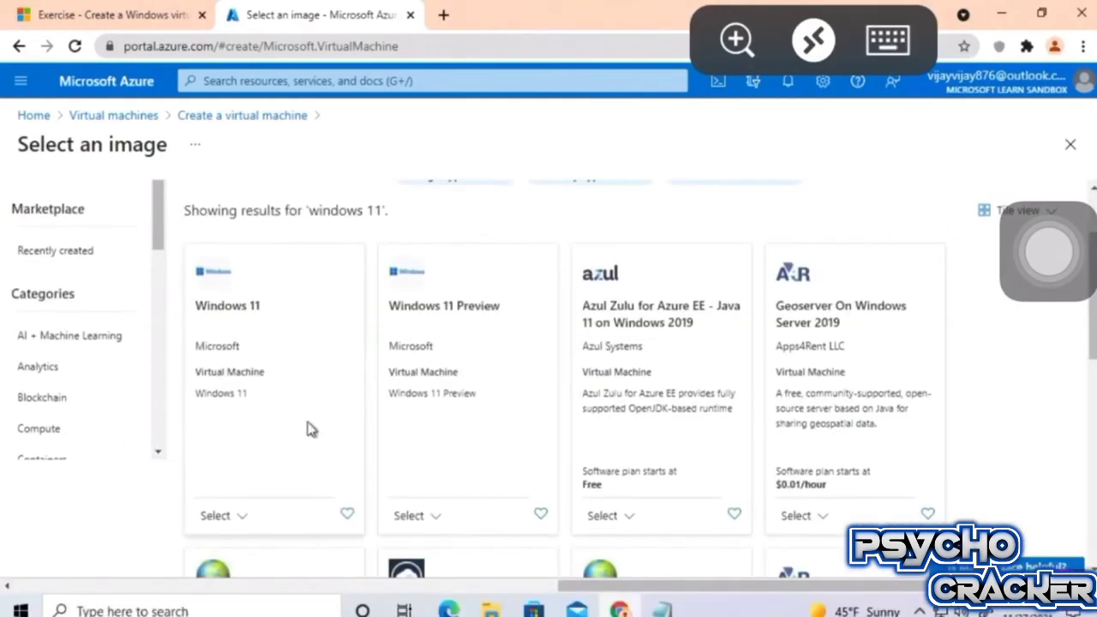
left_click(225, 519)
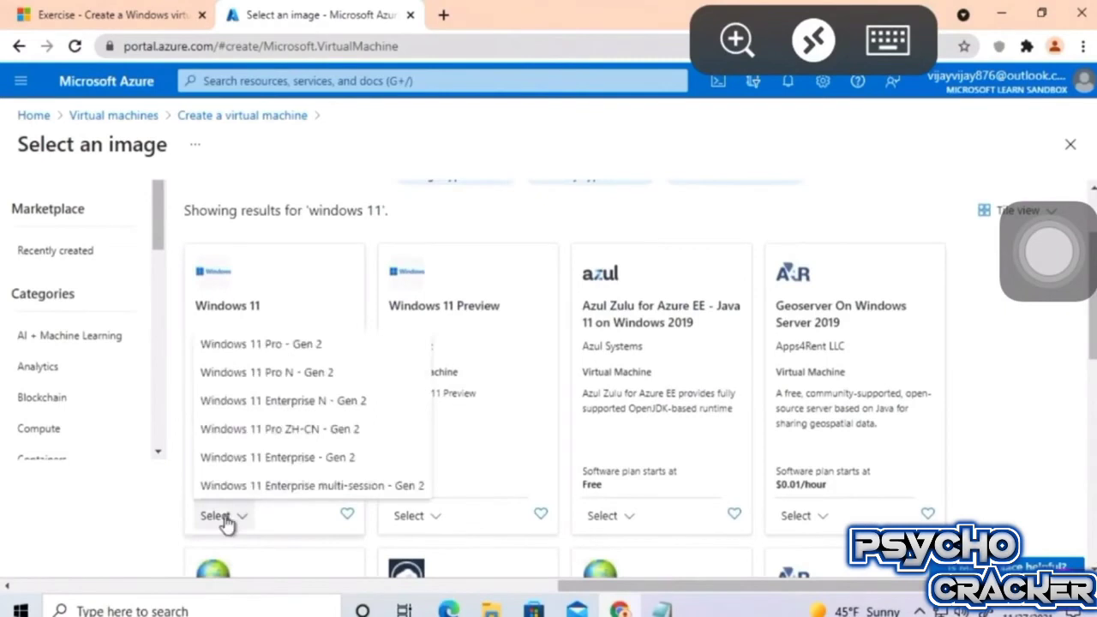
left_click(311, 347)
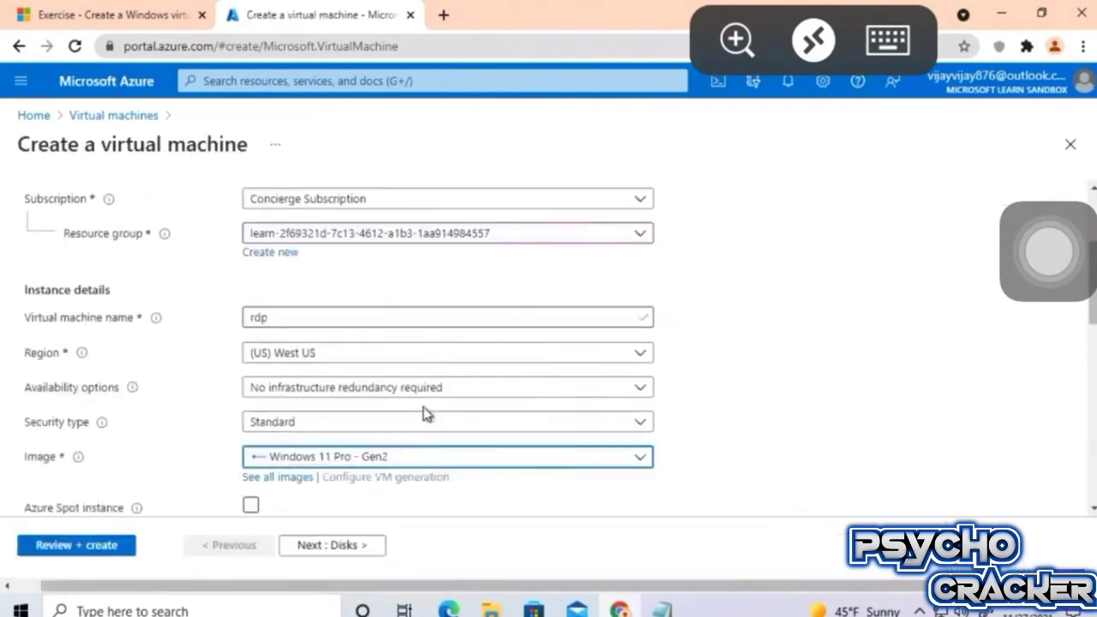
Enter the administrator username for the new VM.
scroll(426, 415, "down", 3)
scroll(426, 414, "down", 1)
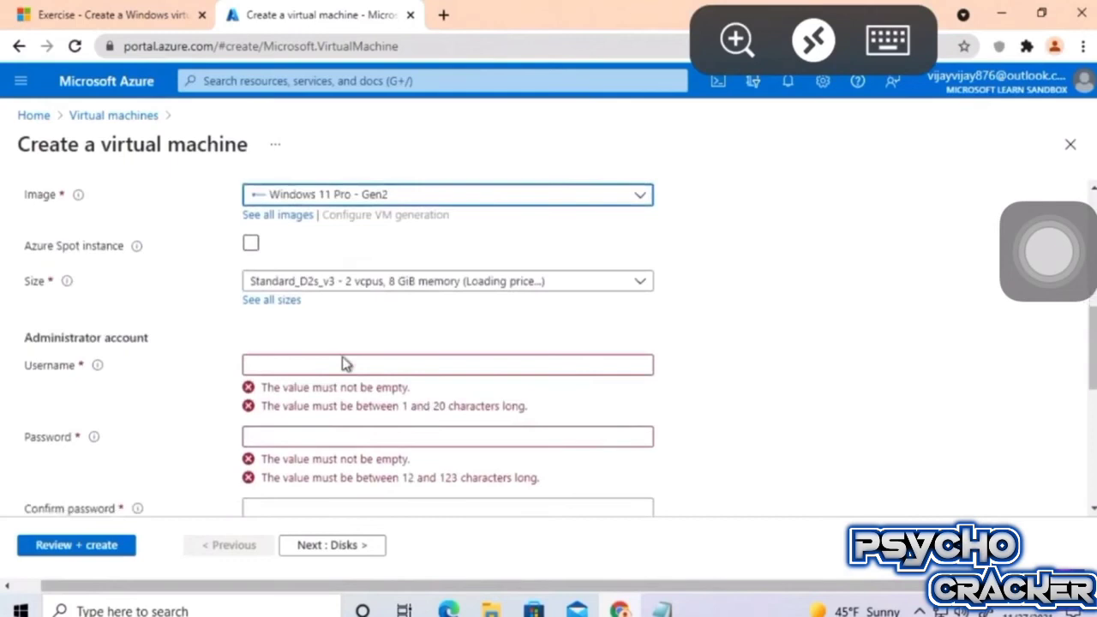
left_click(343, 355)
type("v")
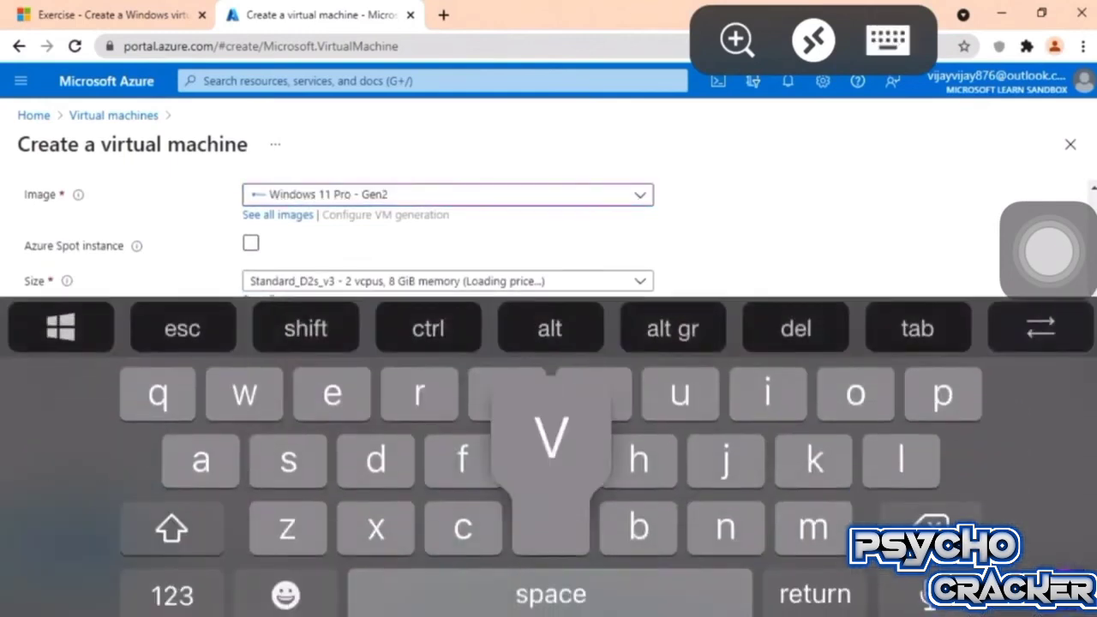
type("maa")
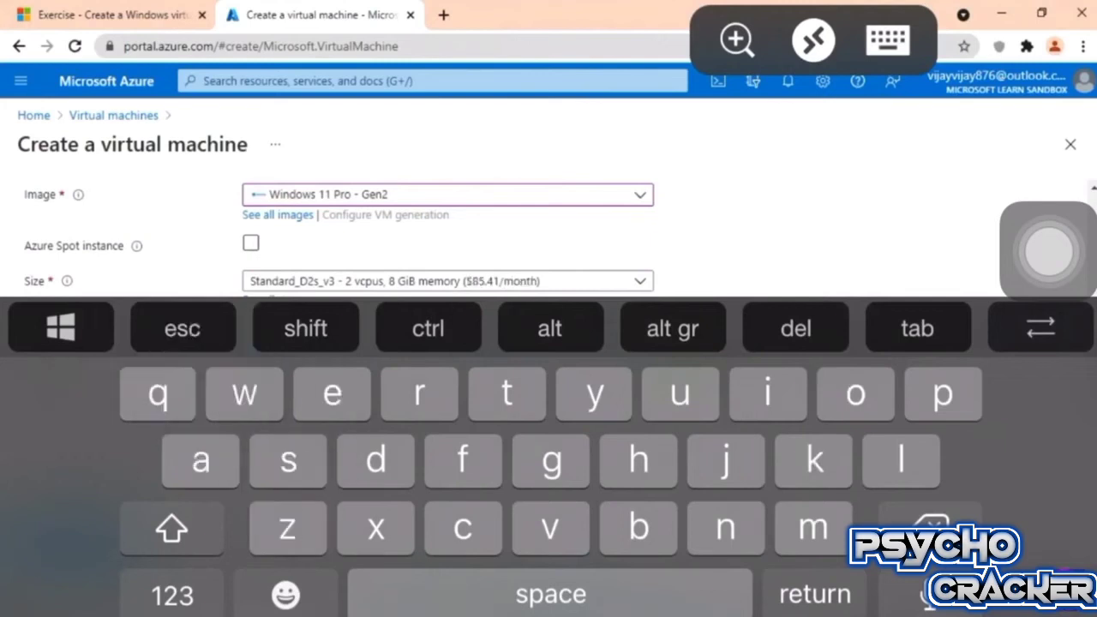
left_click(889, 41)
Enter the administrator password and begin confirming it.
scroll(344, 356, "down", 2)
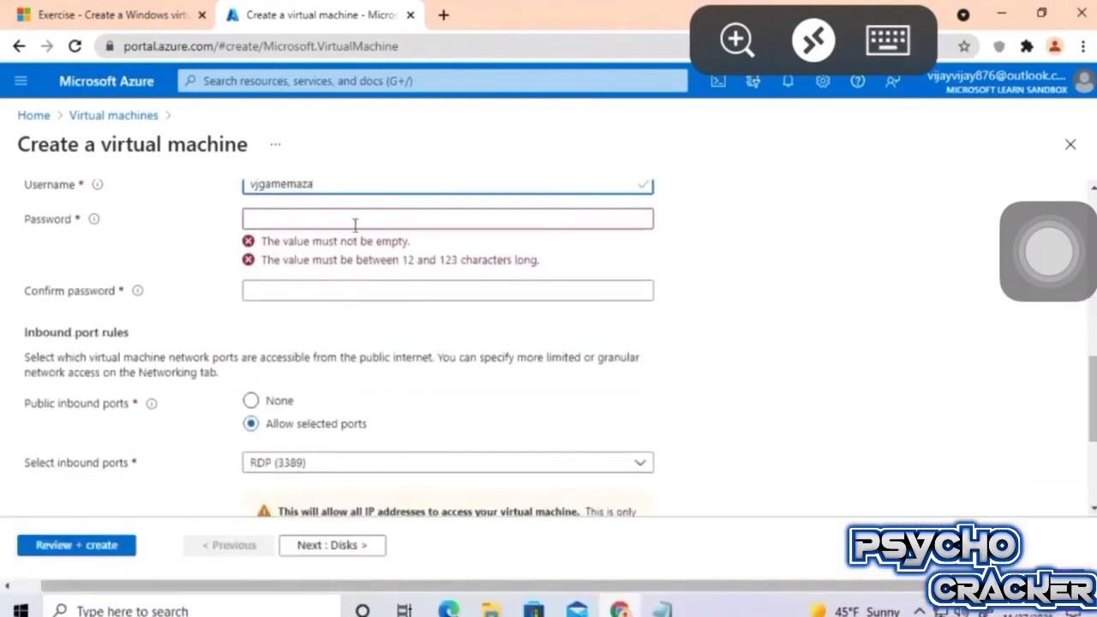
left_click(355, 224)
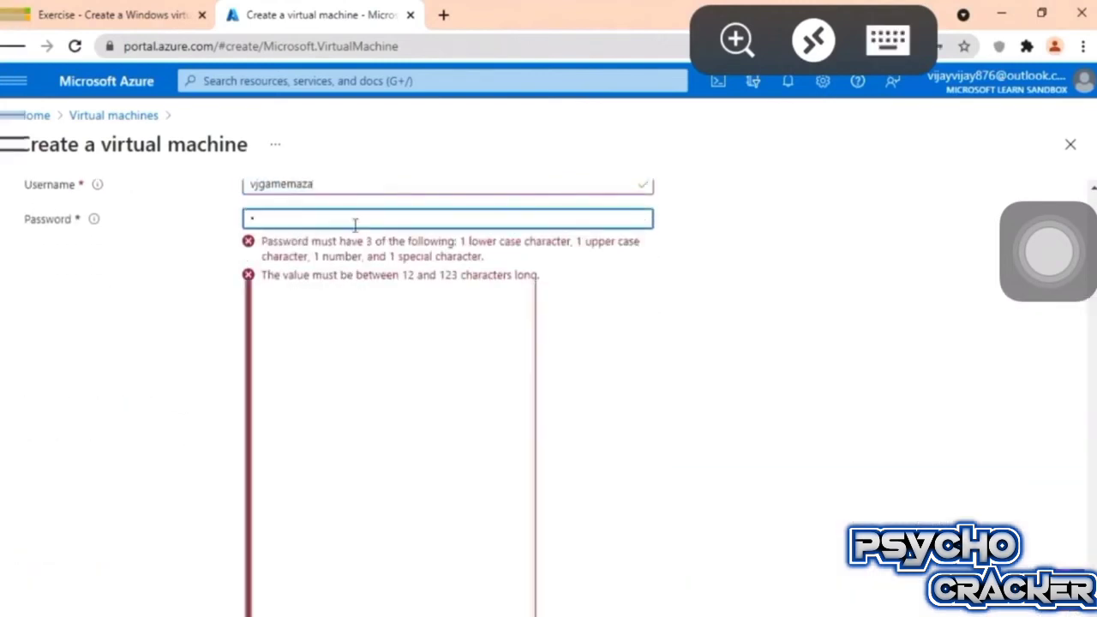
type("**")
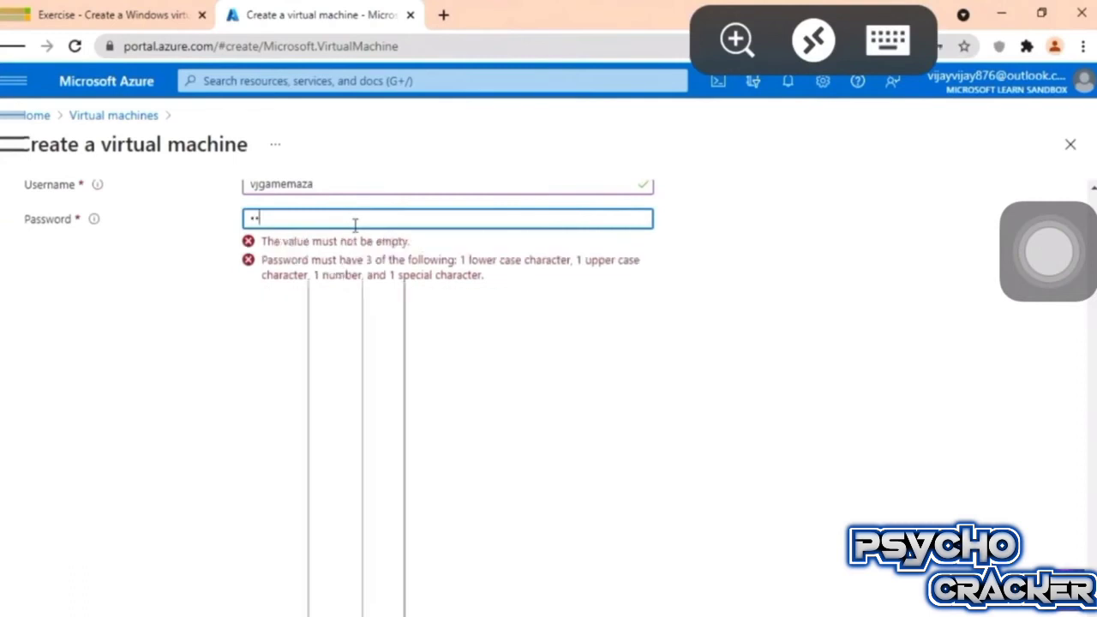
type("*")
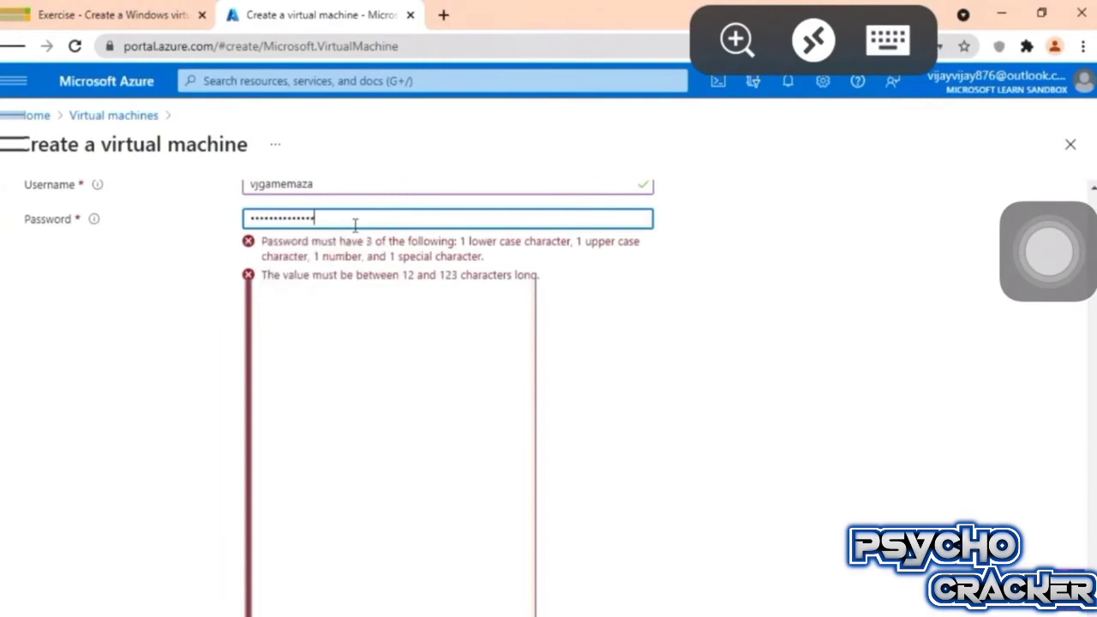
type("*")
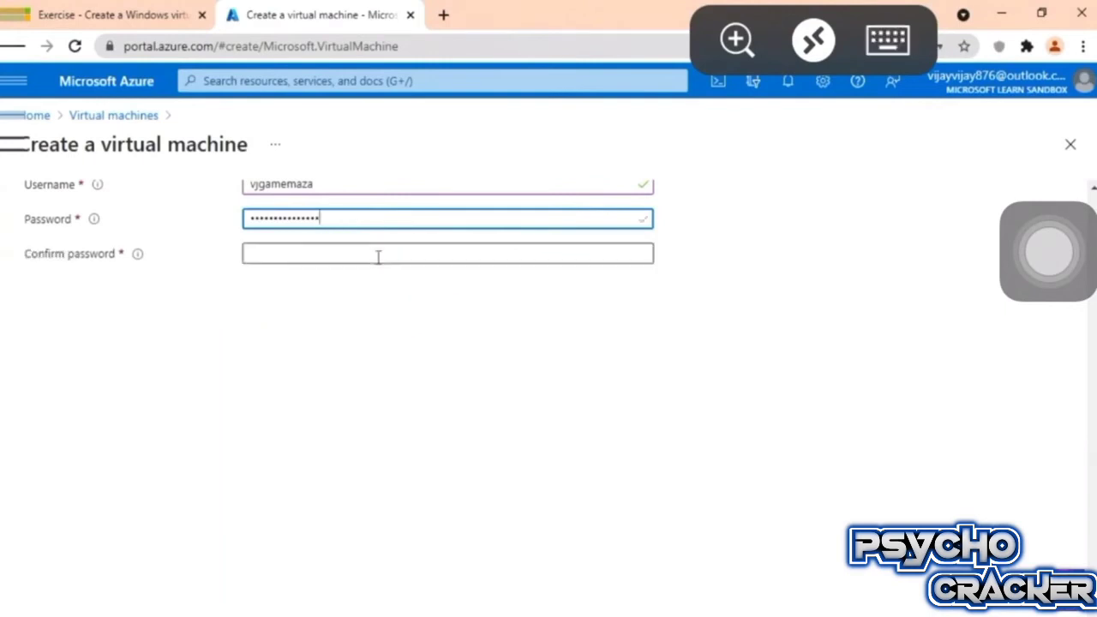
left_click(378, 257)
type("******")
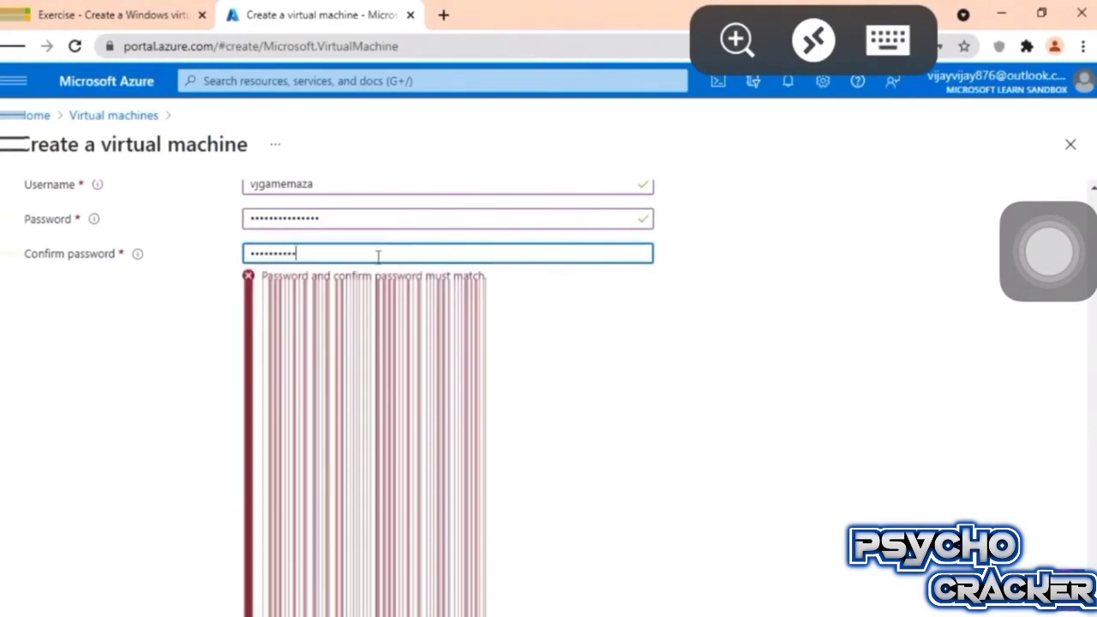
type("*******")
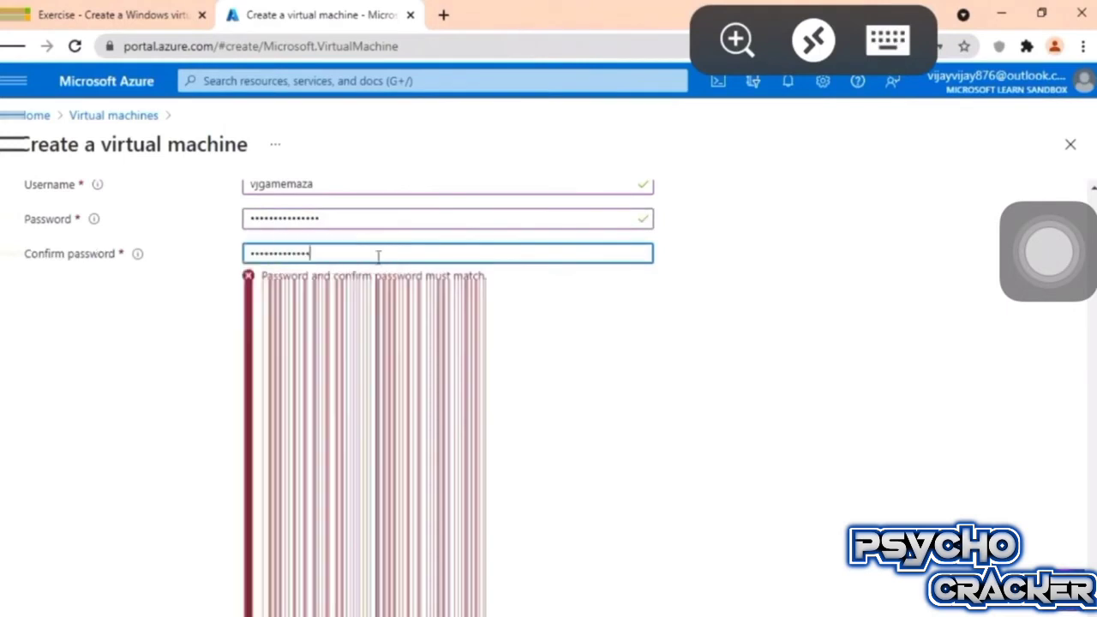
type("*")
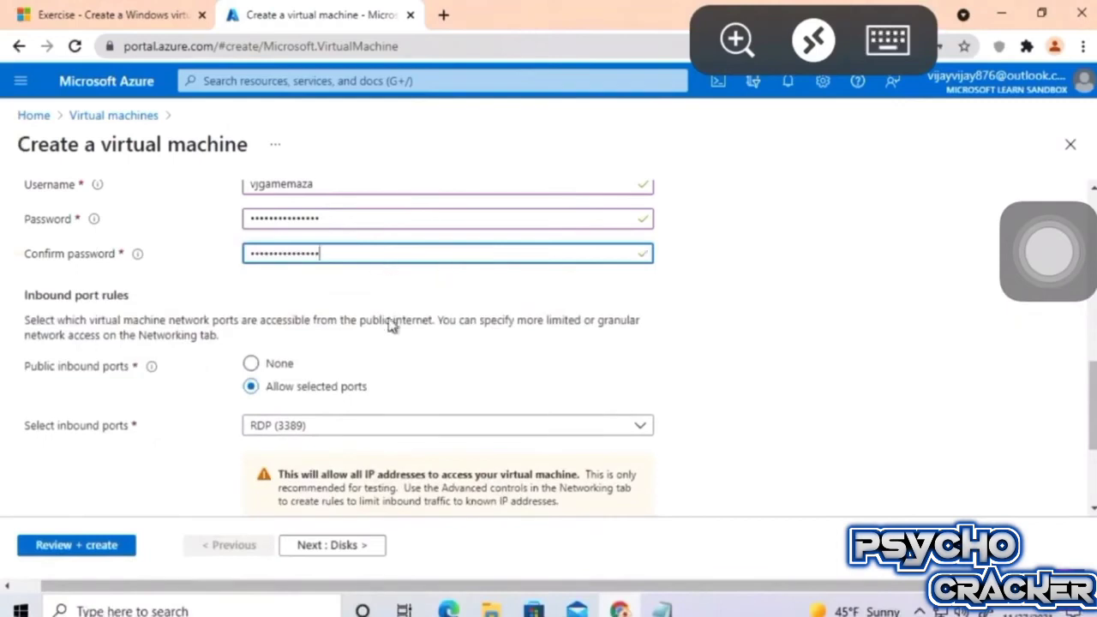
Confirm Windows licence eligibility, pass Review + create validation, and submit the VM deployment.
scroll(369, 317, "down", 2)
left_click(33, 473)
left_click(103, 545)
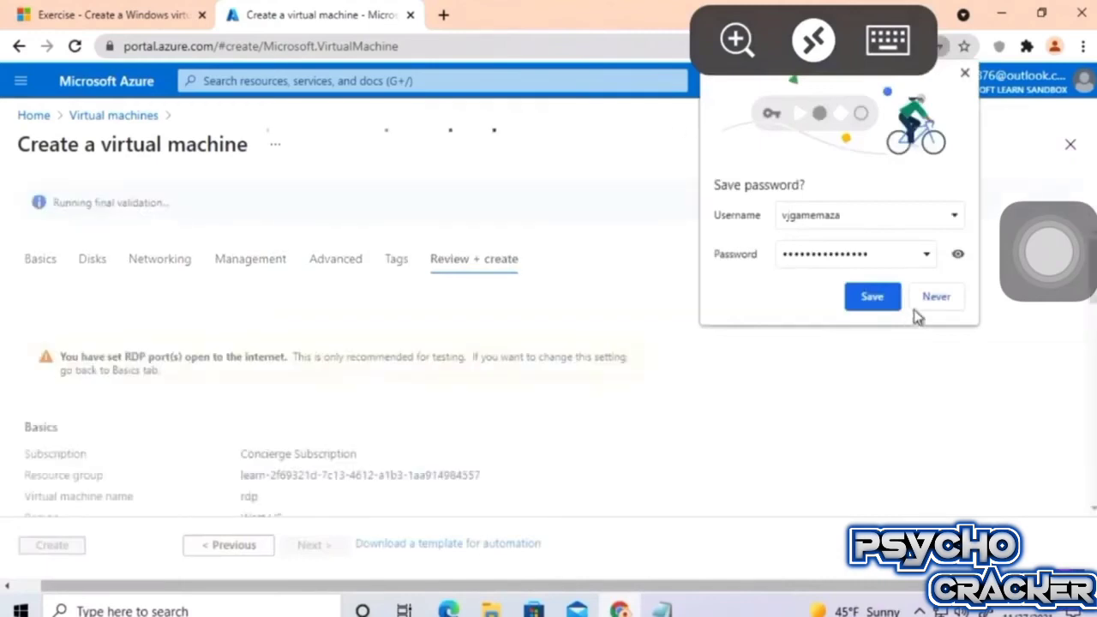
left_click(872, 297)
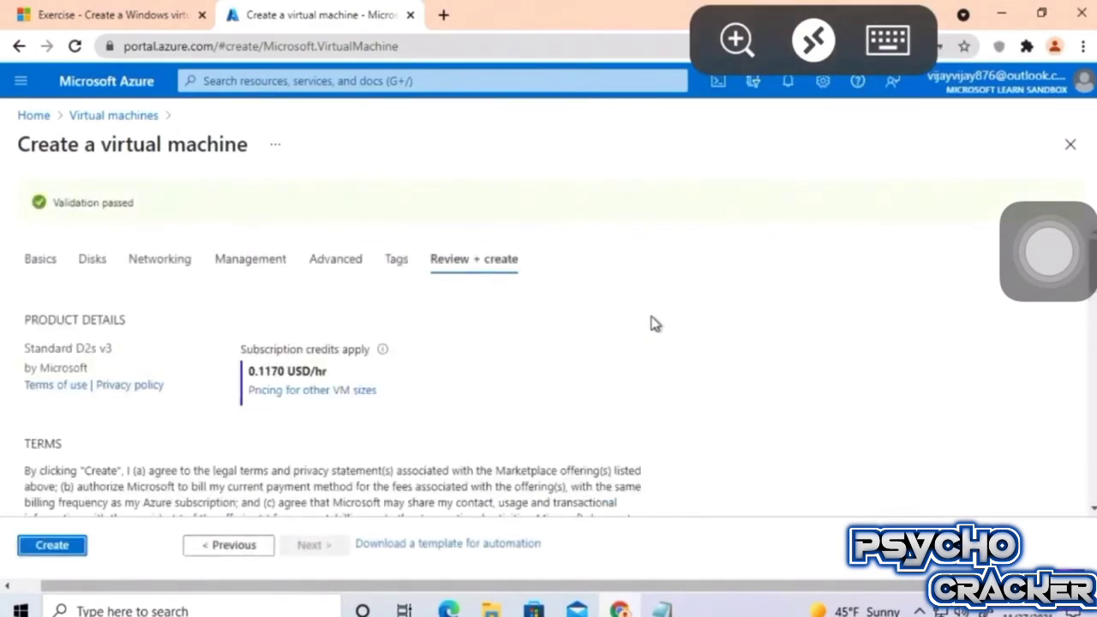
left_click(52, 545)
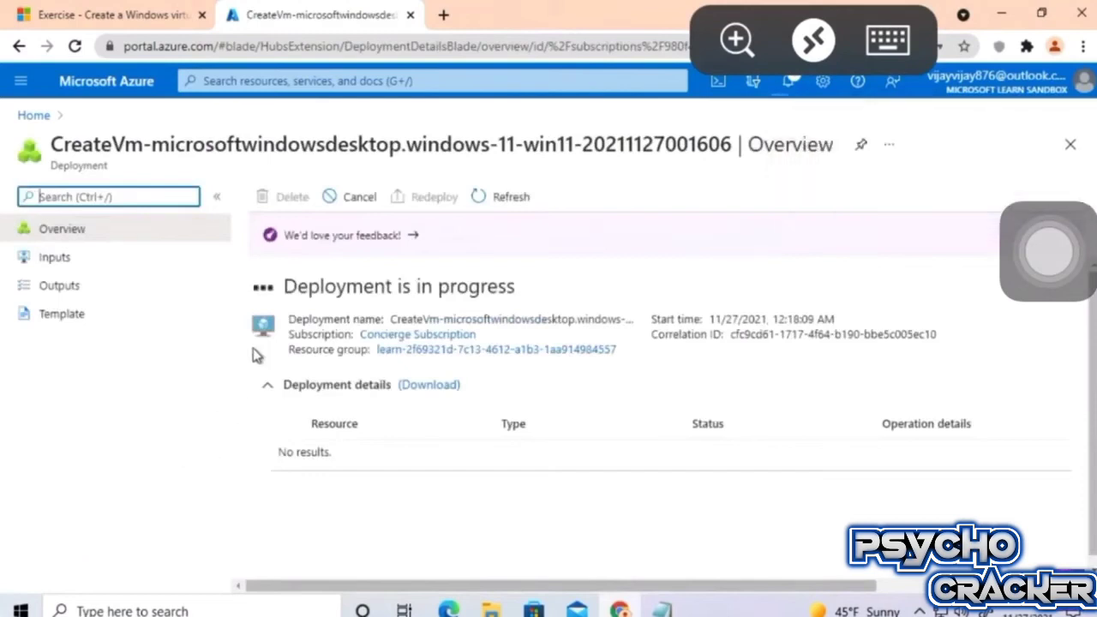
Highlight the 'Deployment is in progress' message while the deployment runs.
left_click_drag(283, 286, 551, 289)
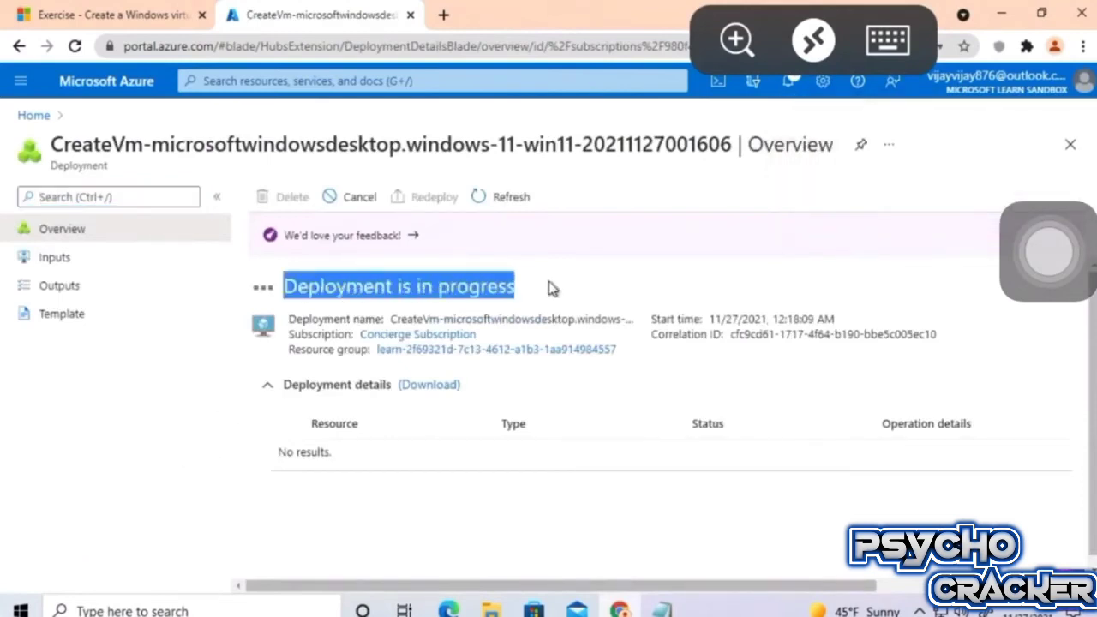
left_click(553, 288)
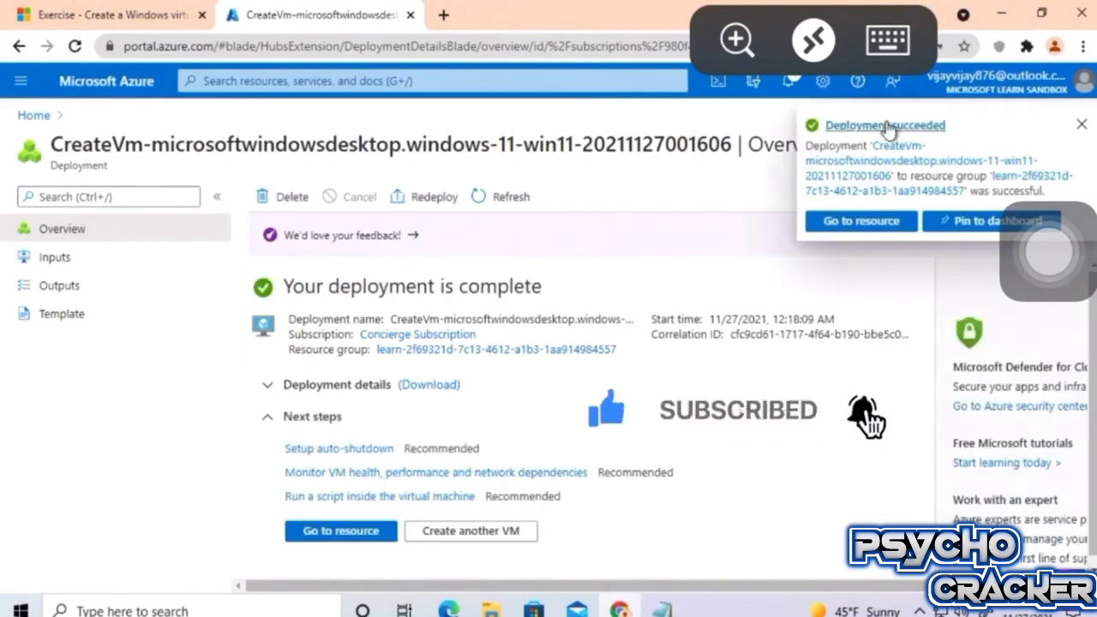
Open the rdp VM, confirm its status is Running, and copy public IP 13.64.142.232.
left_click(859, 225)
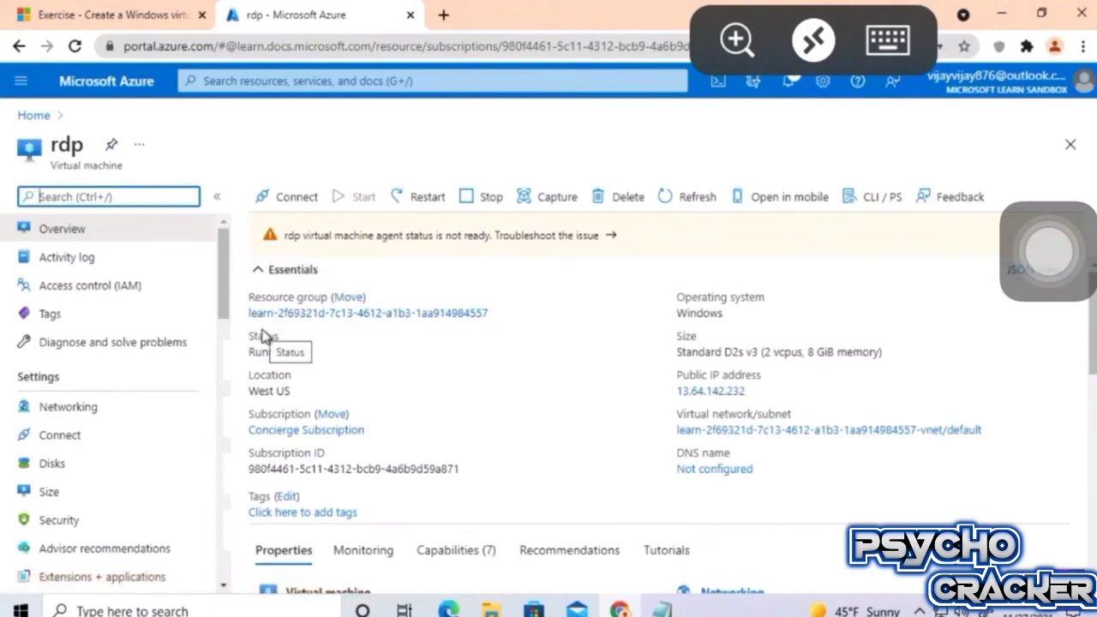
left_click_drag(287, 233, 477, 256)
left_click_drag(265, 360, 294, 351)
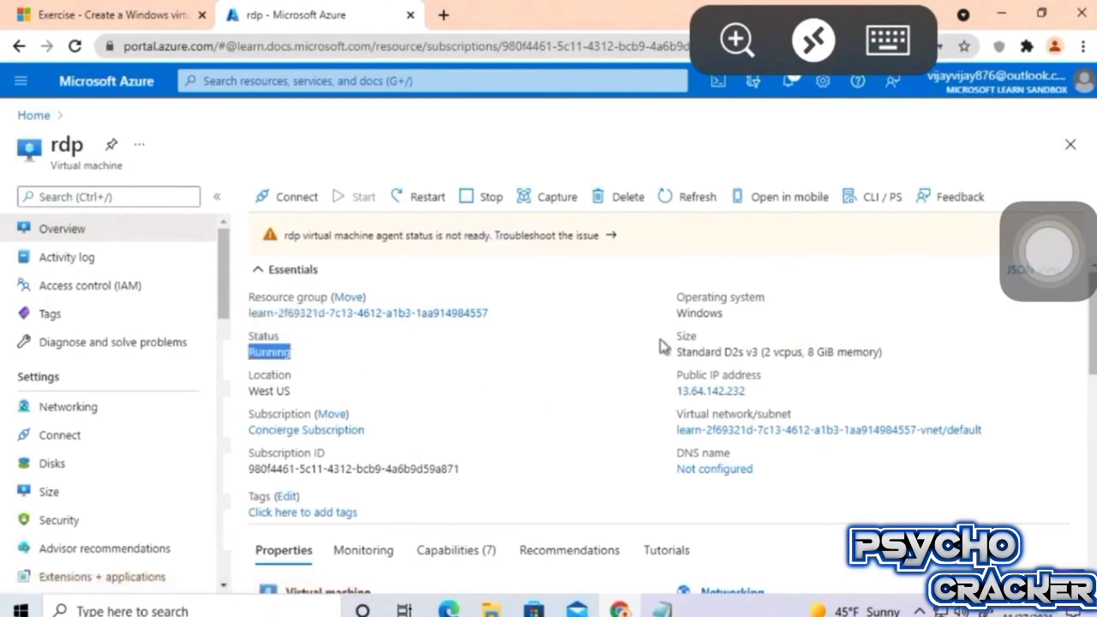
scroll(662, 346, "down", 5)
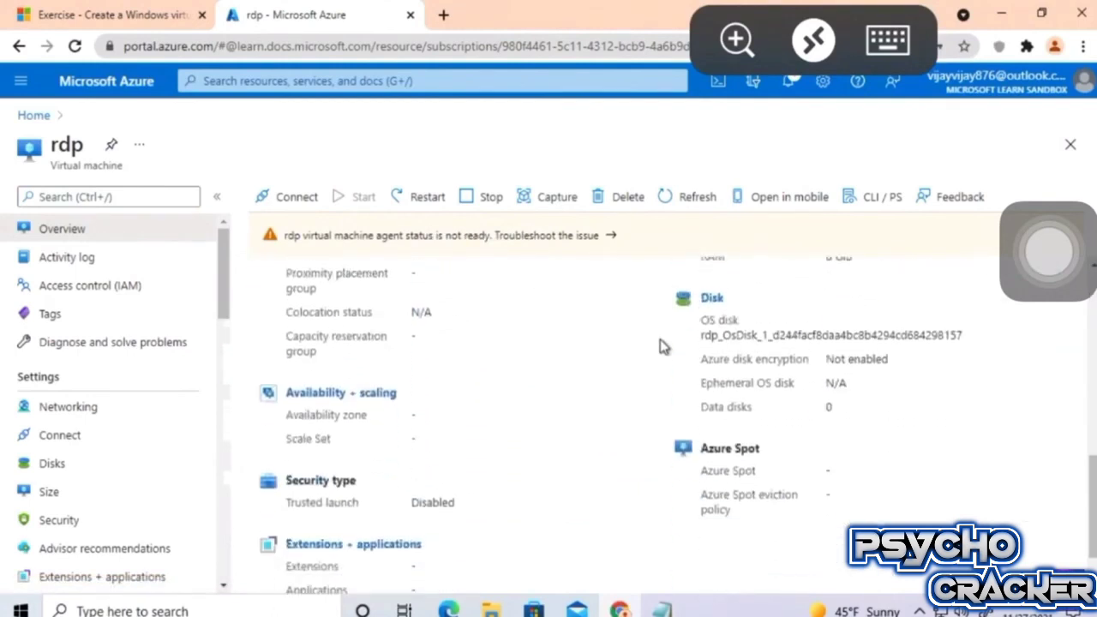
scroll(662, 346, "up", 6)
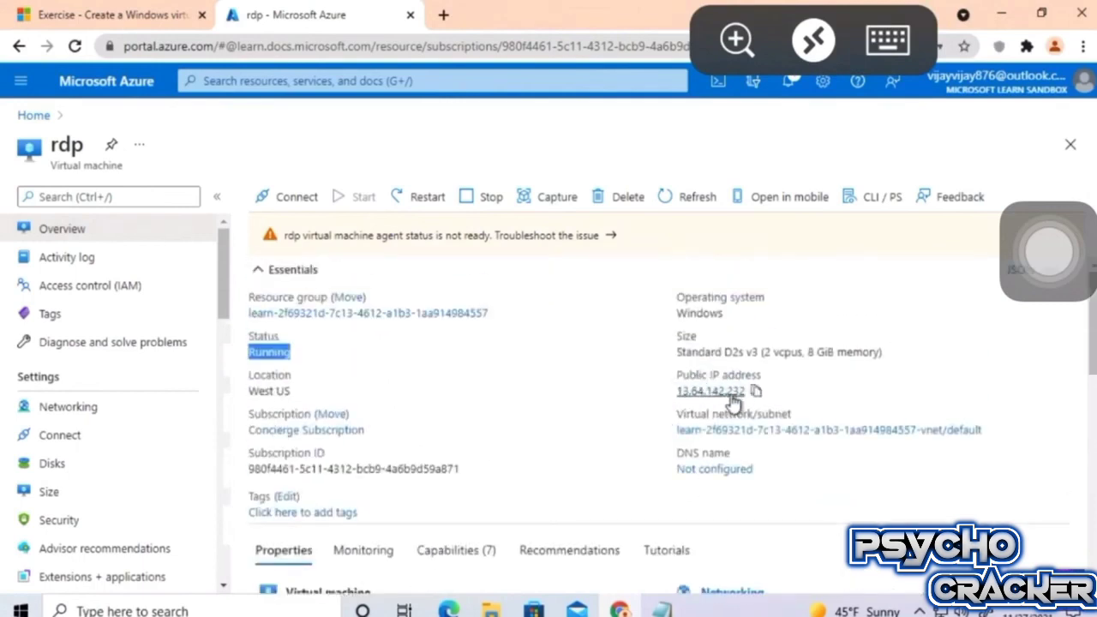
left_click(756, 392)
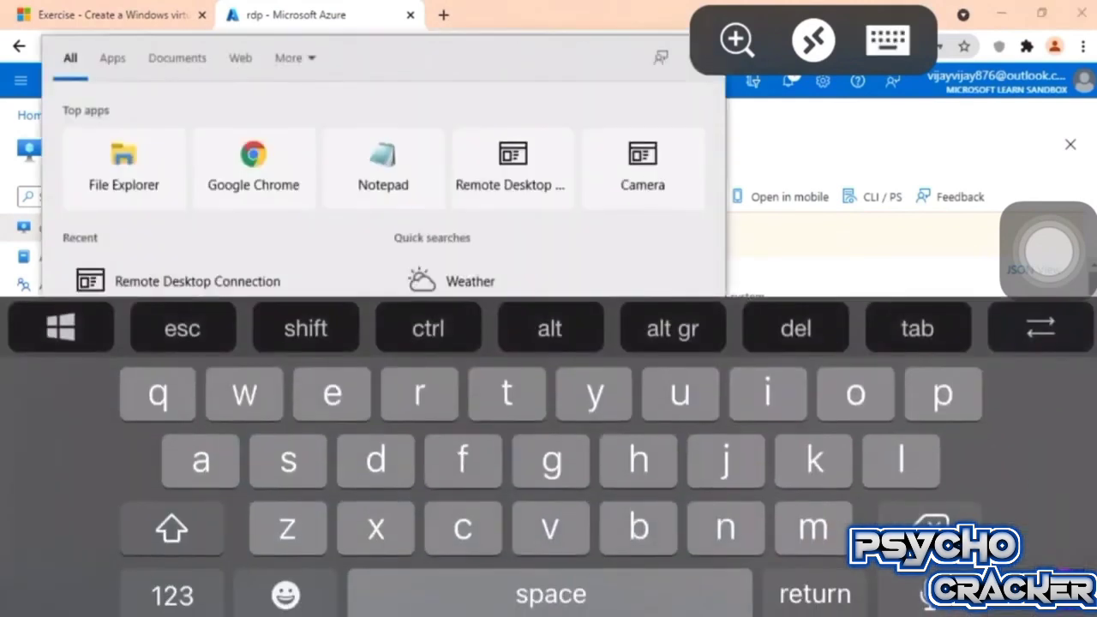
Launch Remote Desktop Connection and connect to 13.64.142.232.
left_click(889, 40)
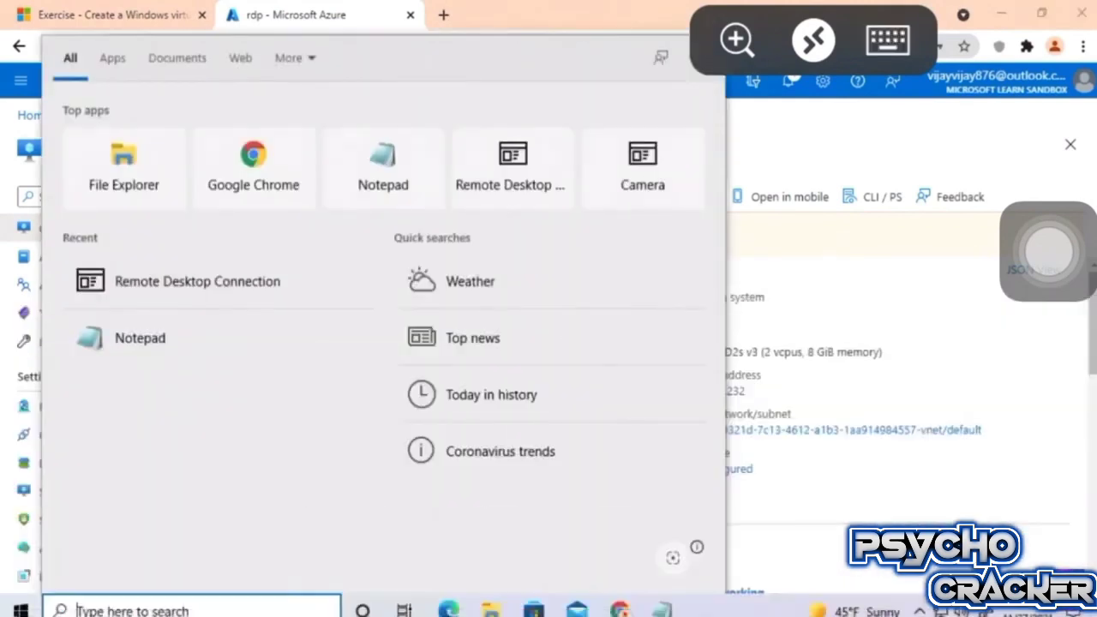
left_click(255, 296)
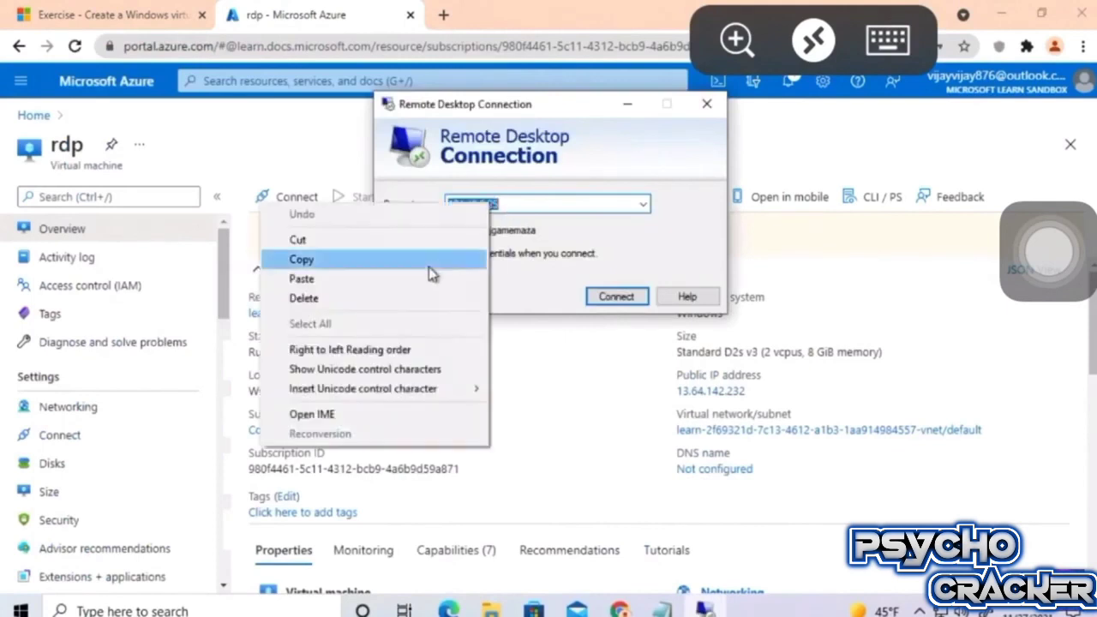
left_click(424, 279)
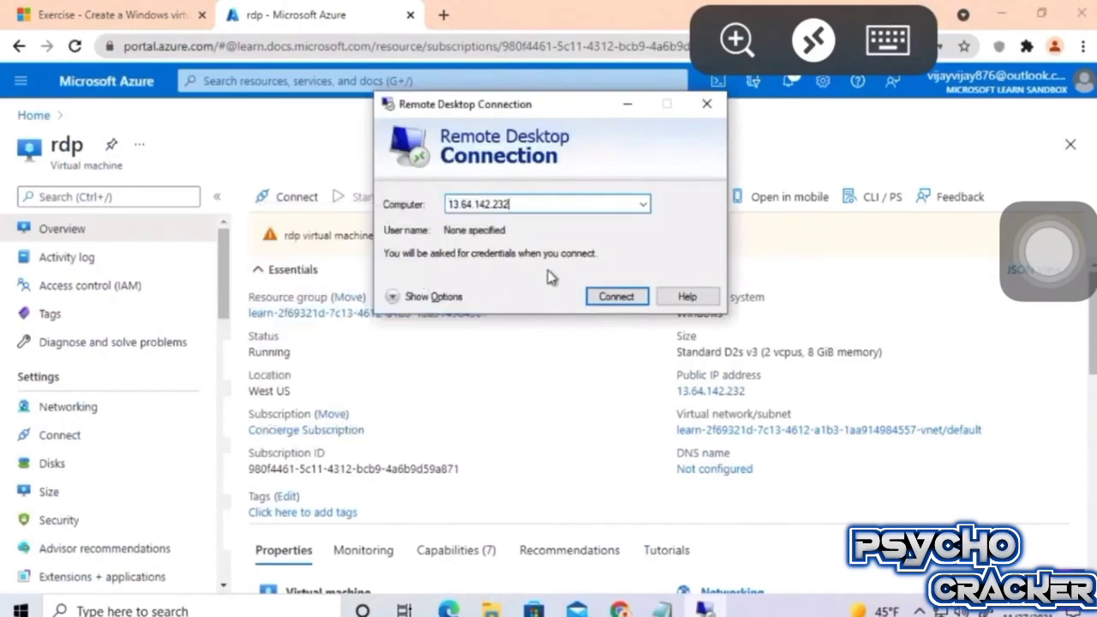
left_click(607, 298)
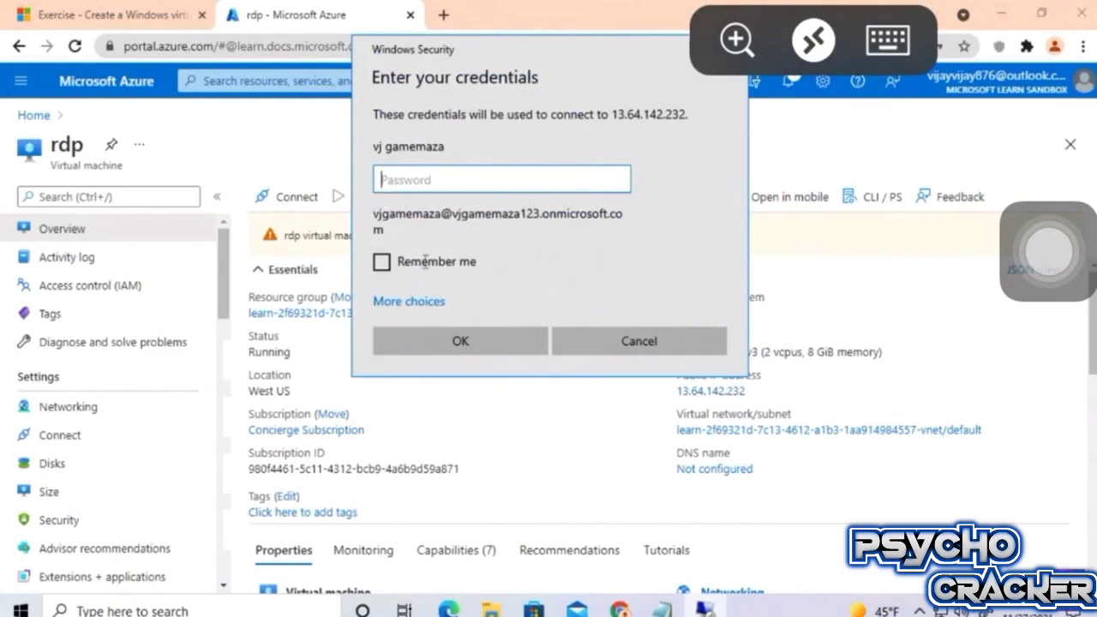
Sign in with a different account's username and password, then accept the certificate warning.
left_click(419, 303)
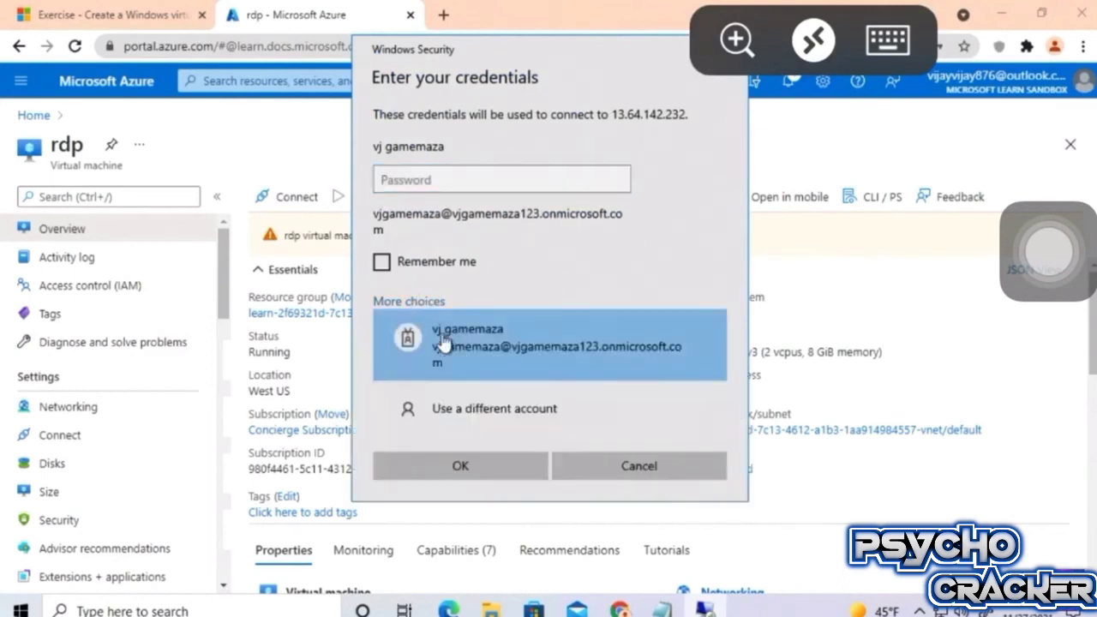
left_click(478, 406)
left_click(887, 38)
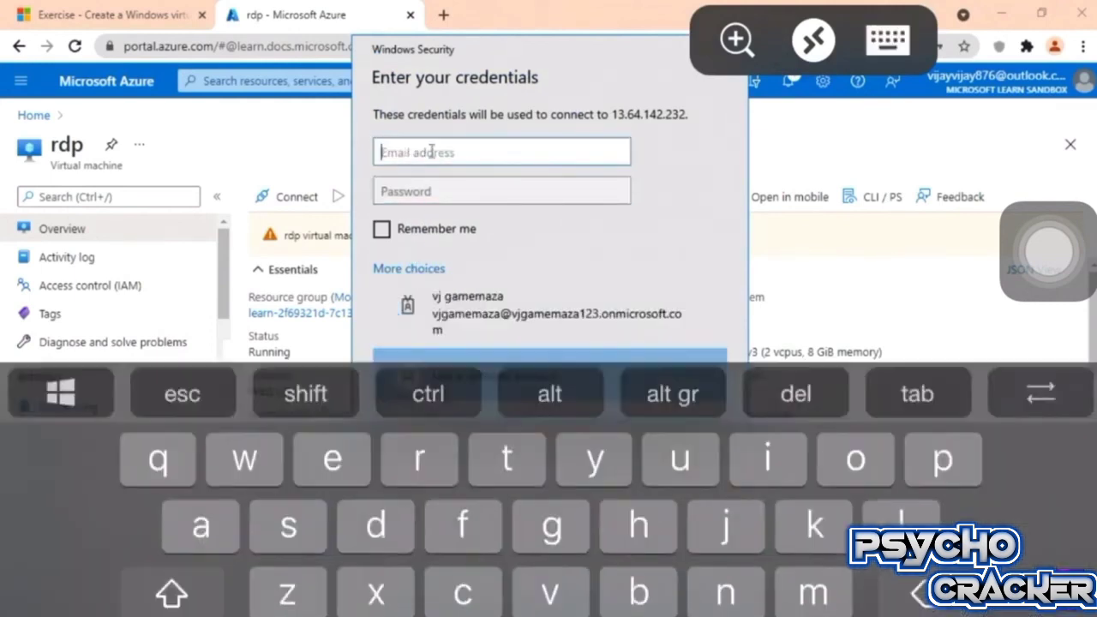
type("vjga")
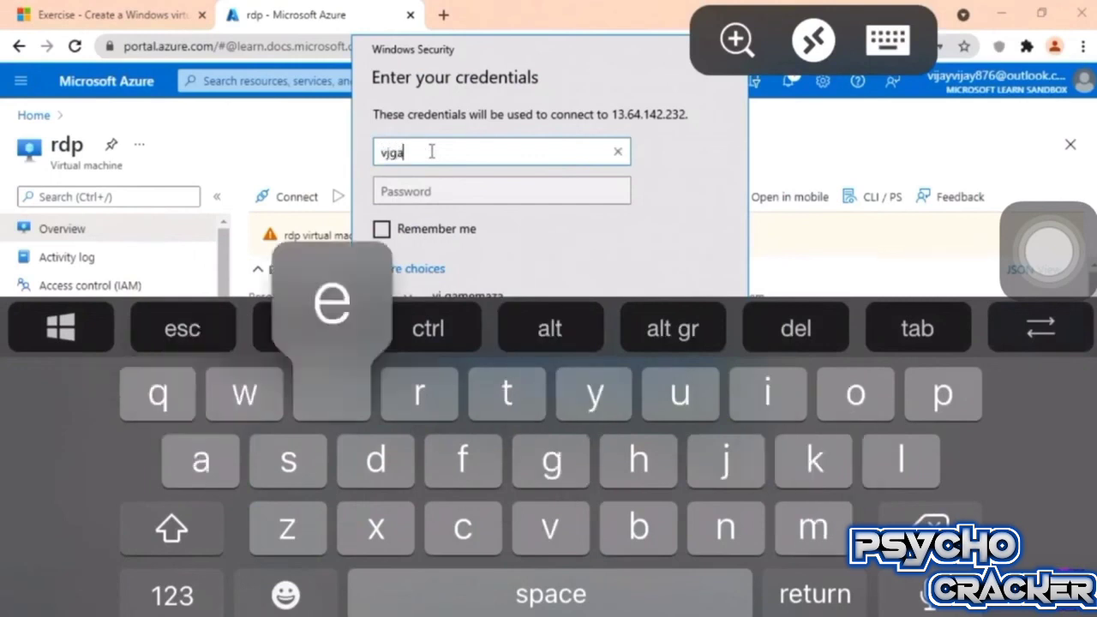
type("memaza")
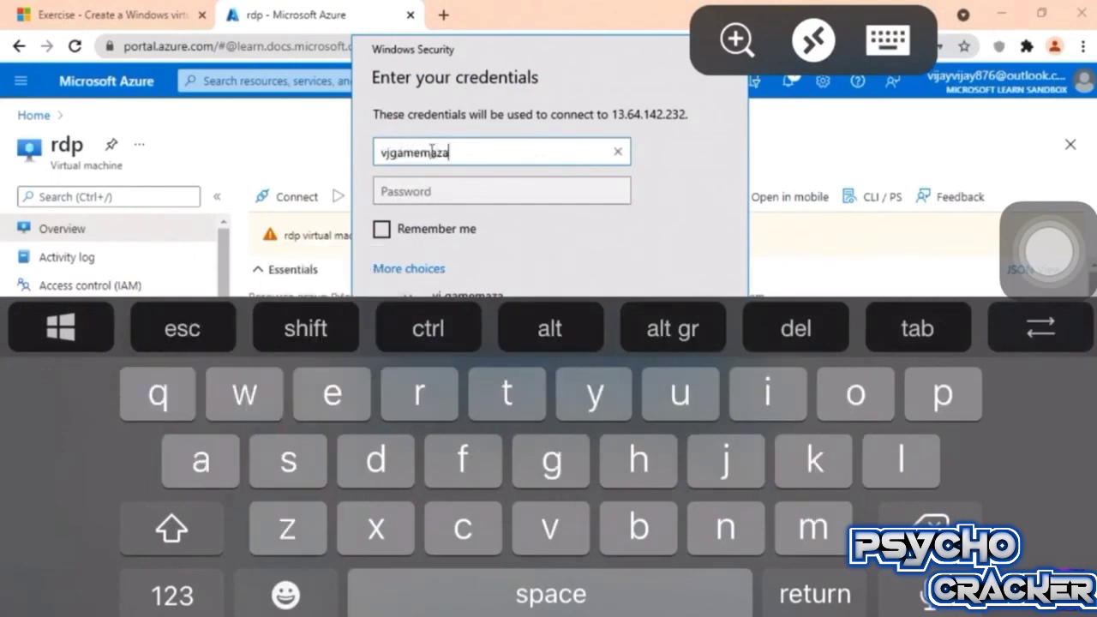
left_click(474, 193)
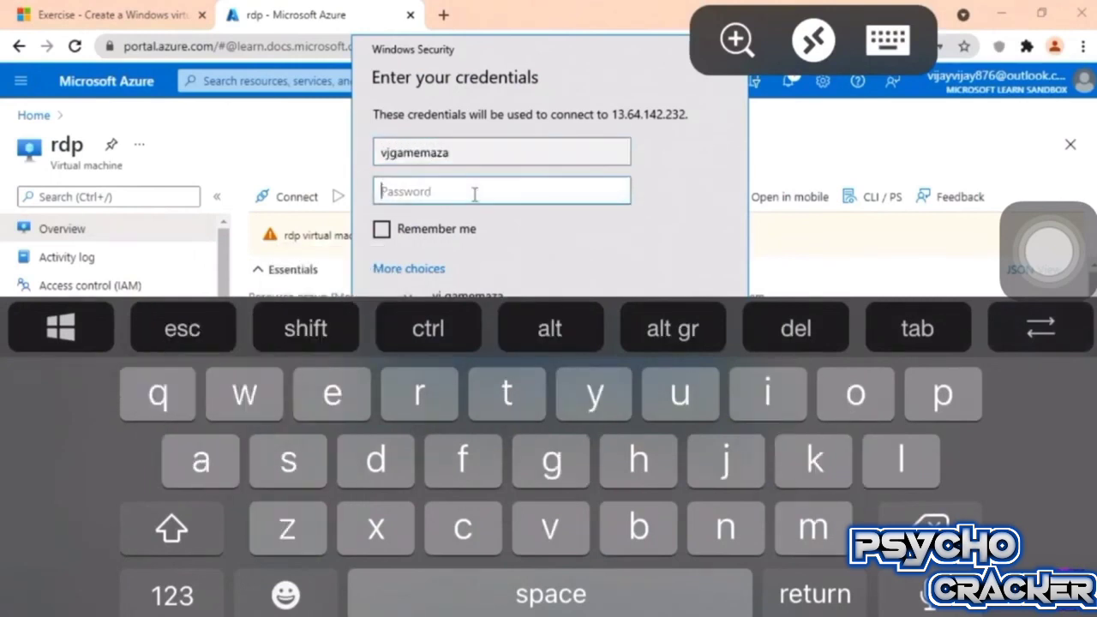
type("passwo")
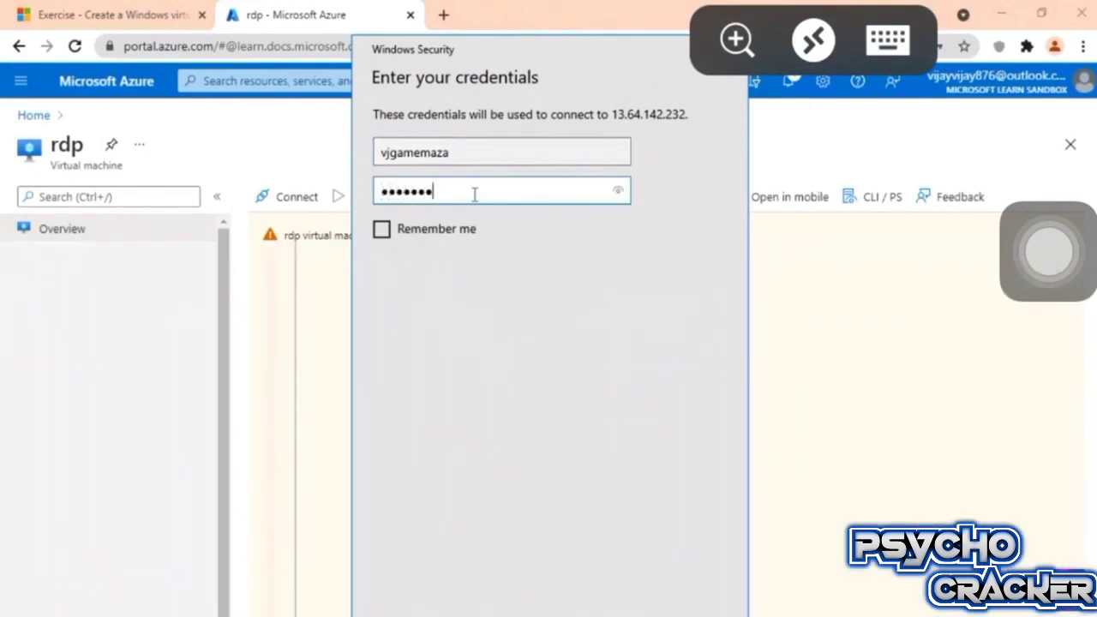
type("1234")
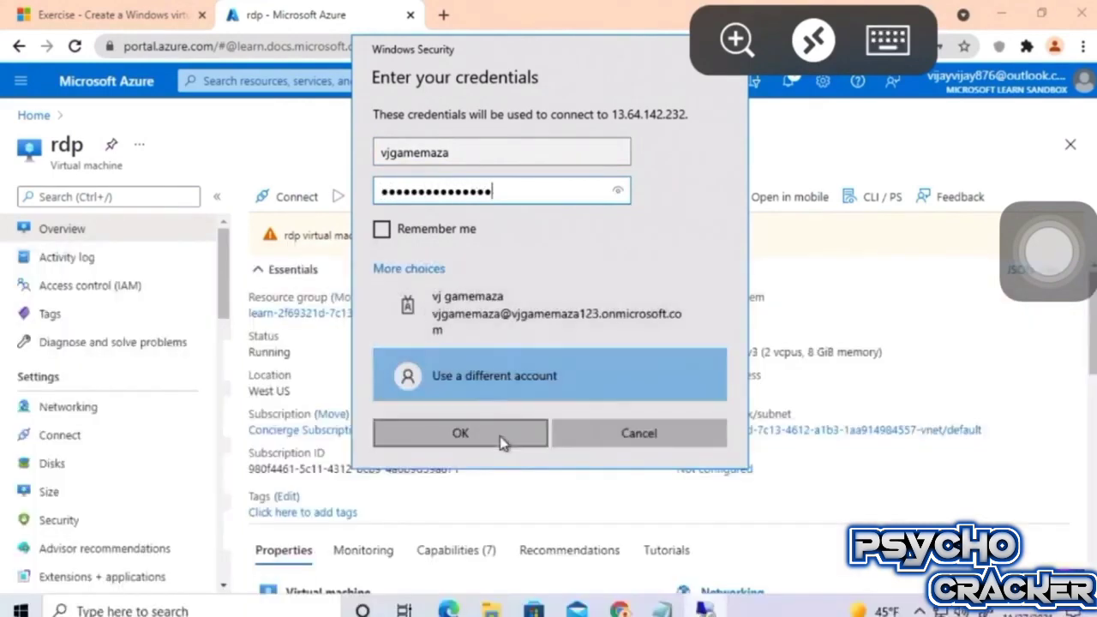
left_click(502, 440)
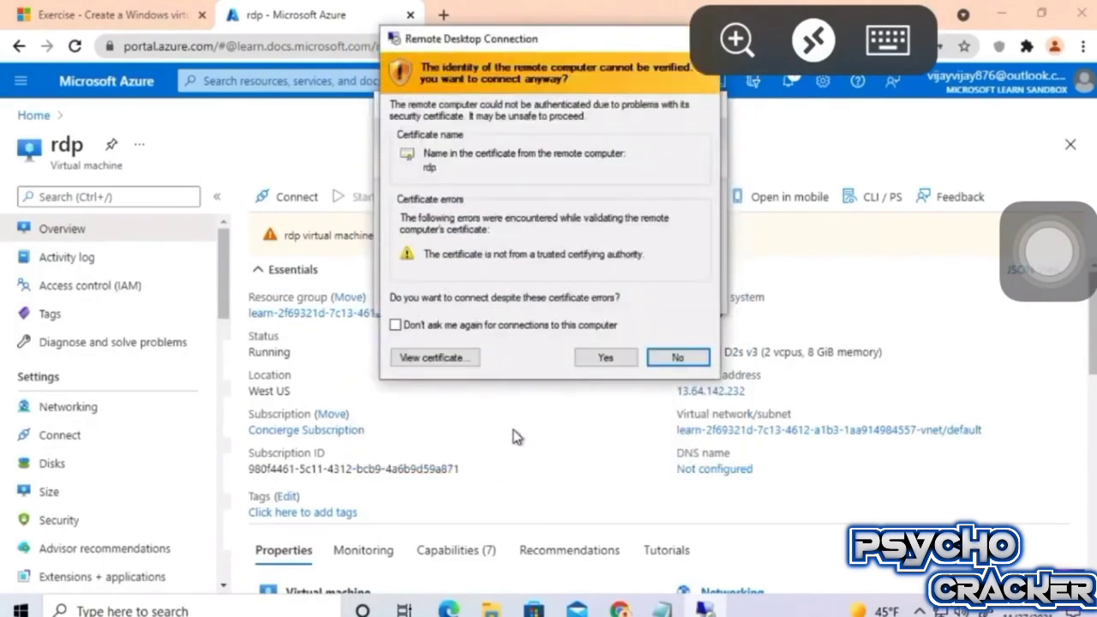
left_click(605, 358)
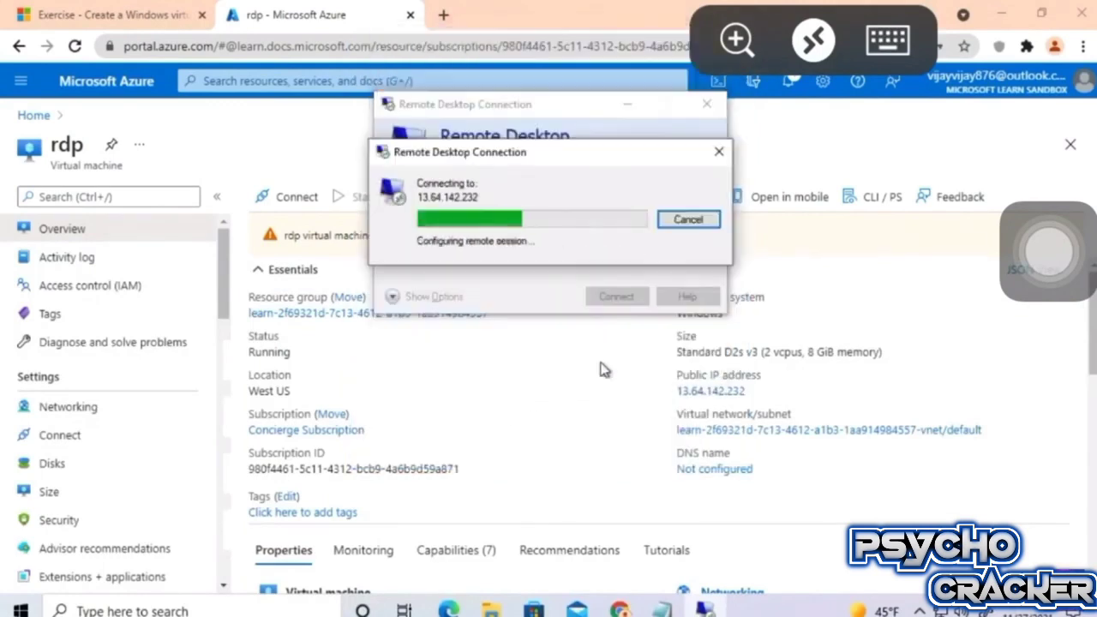